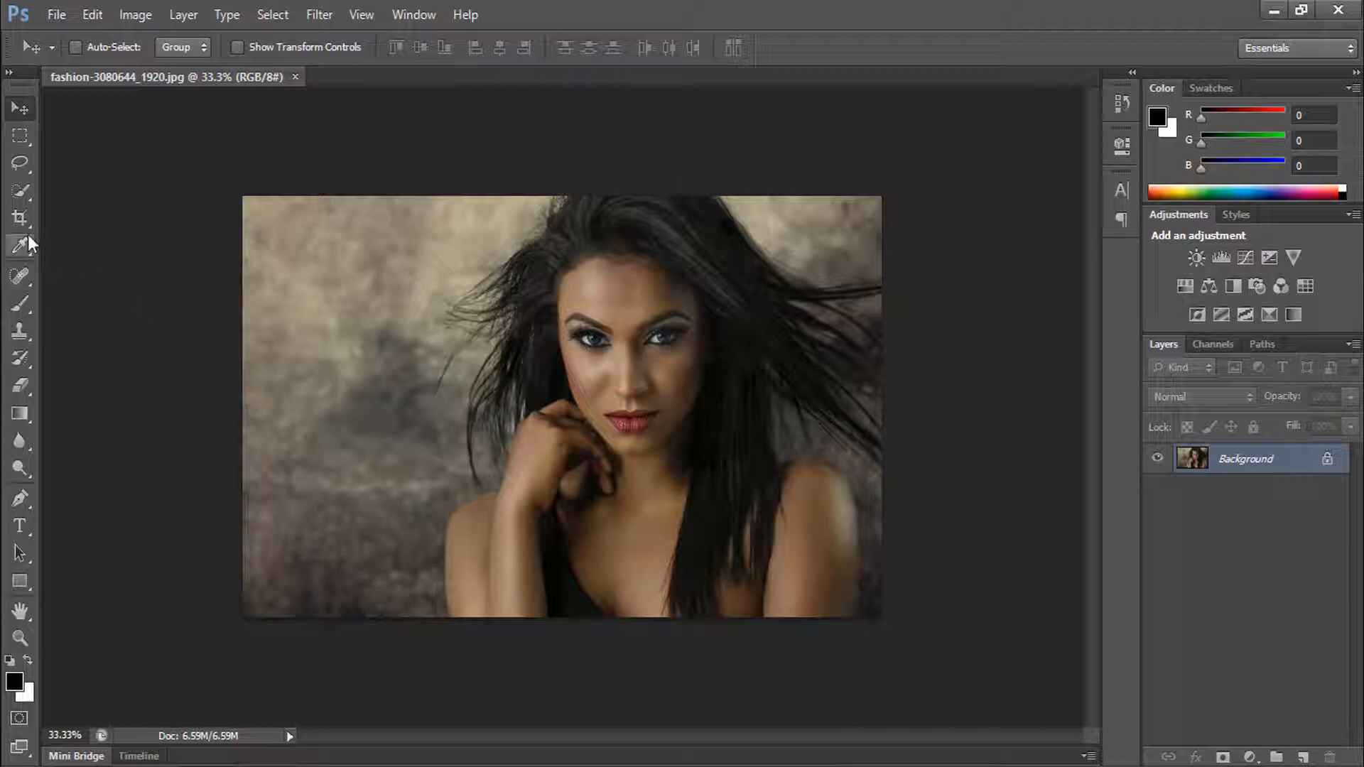
Select the woman's face, neck, chest and both arms with the Quick Selection tool at brush size 30
click(21, 190)
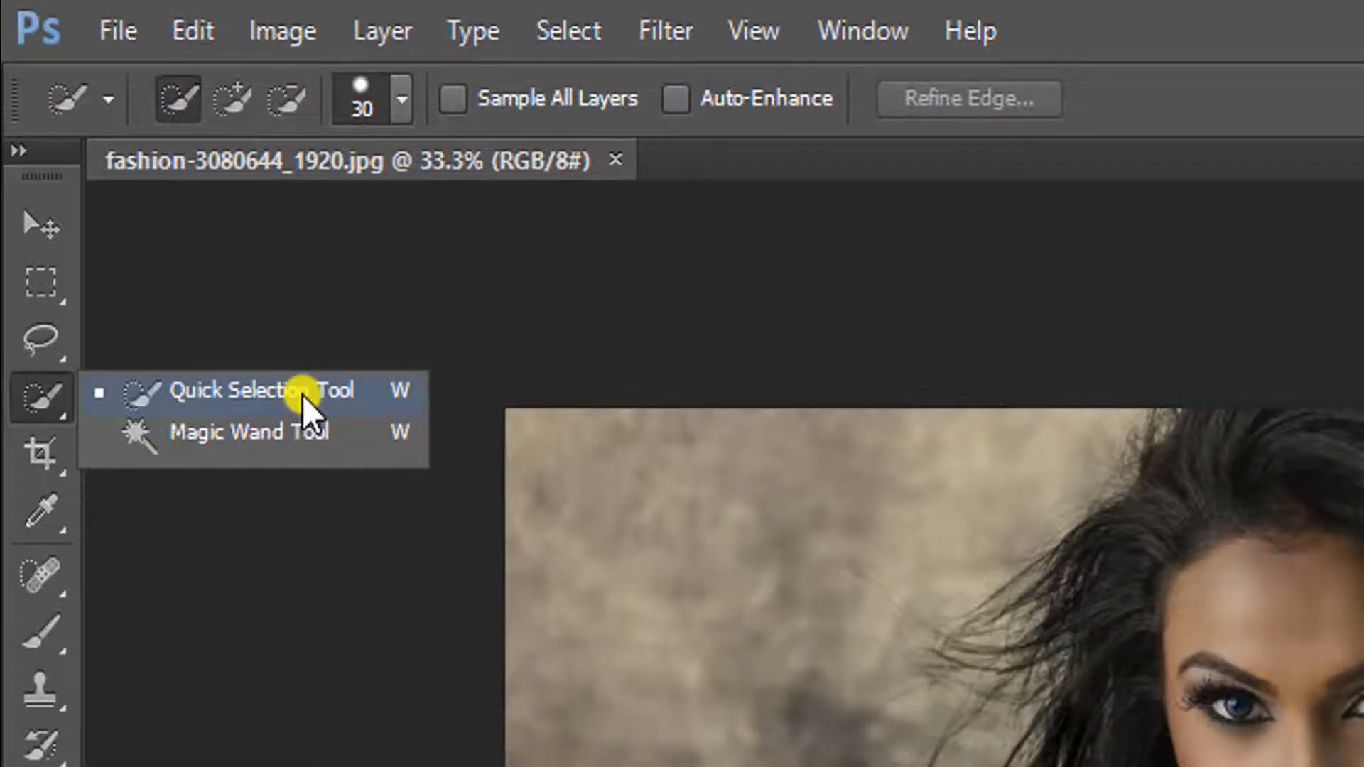
click(301, 395)
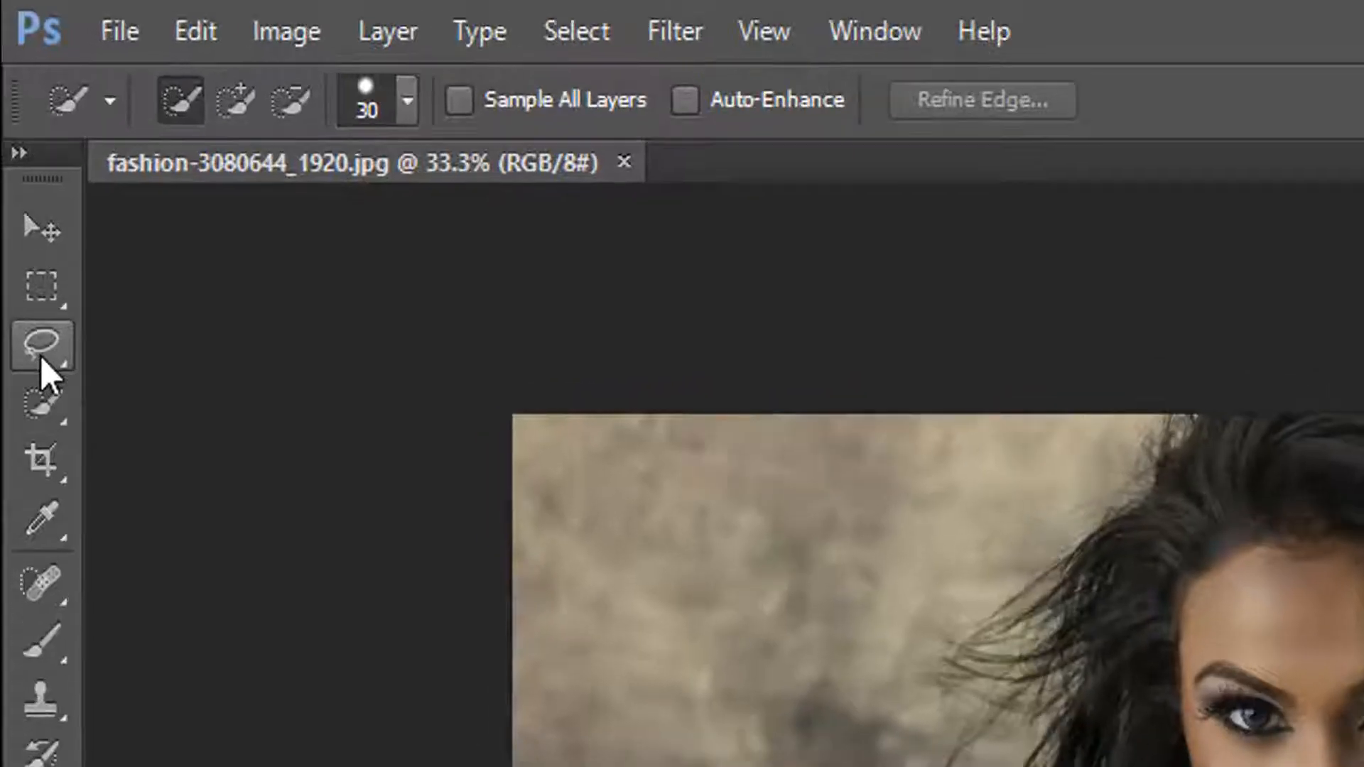
click(20, 166)
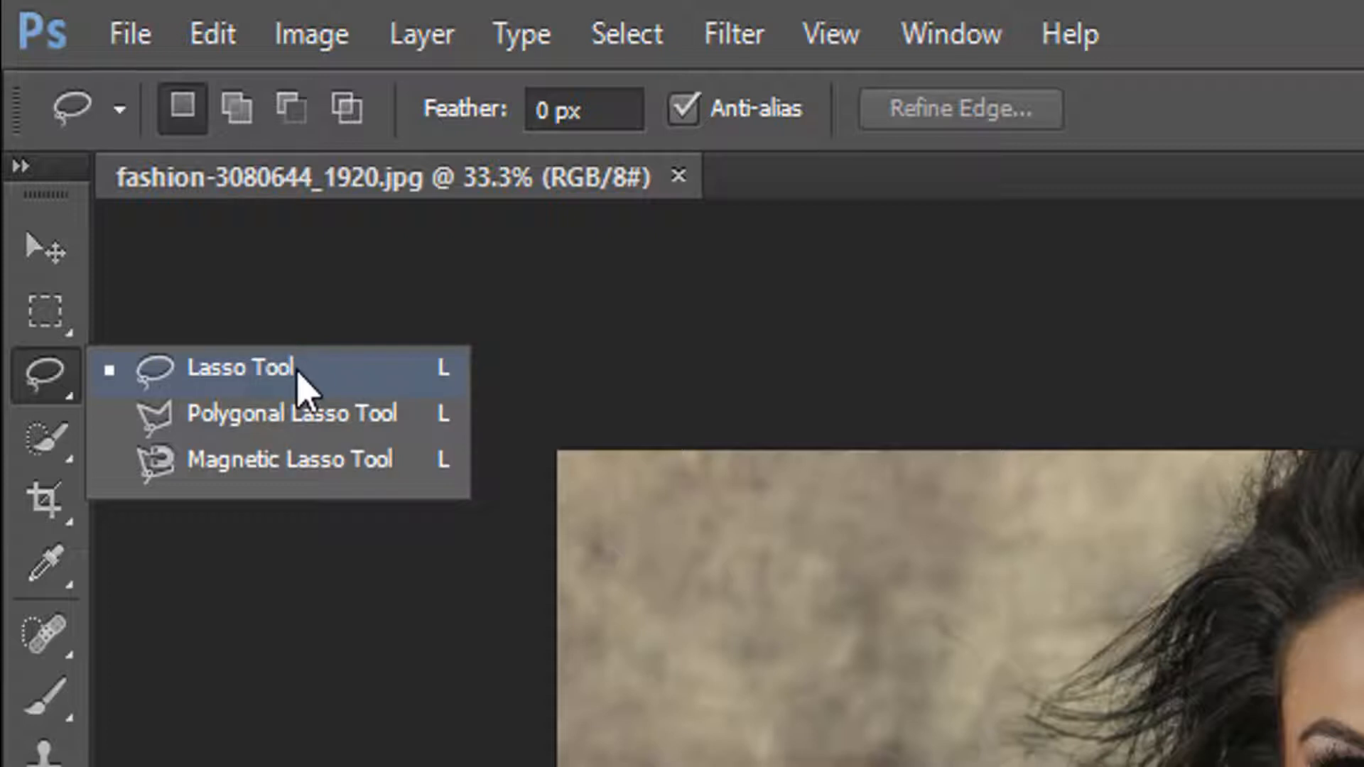
click(40, 456)
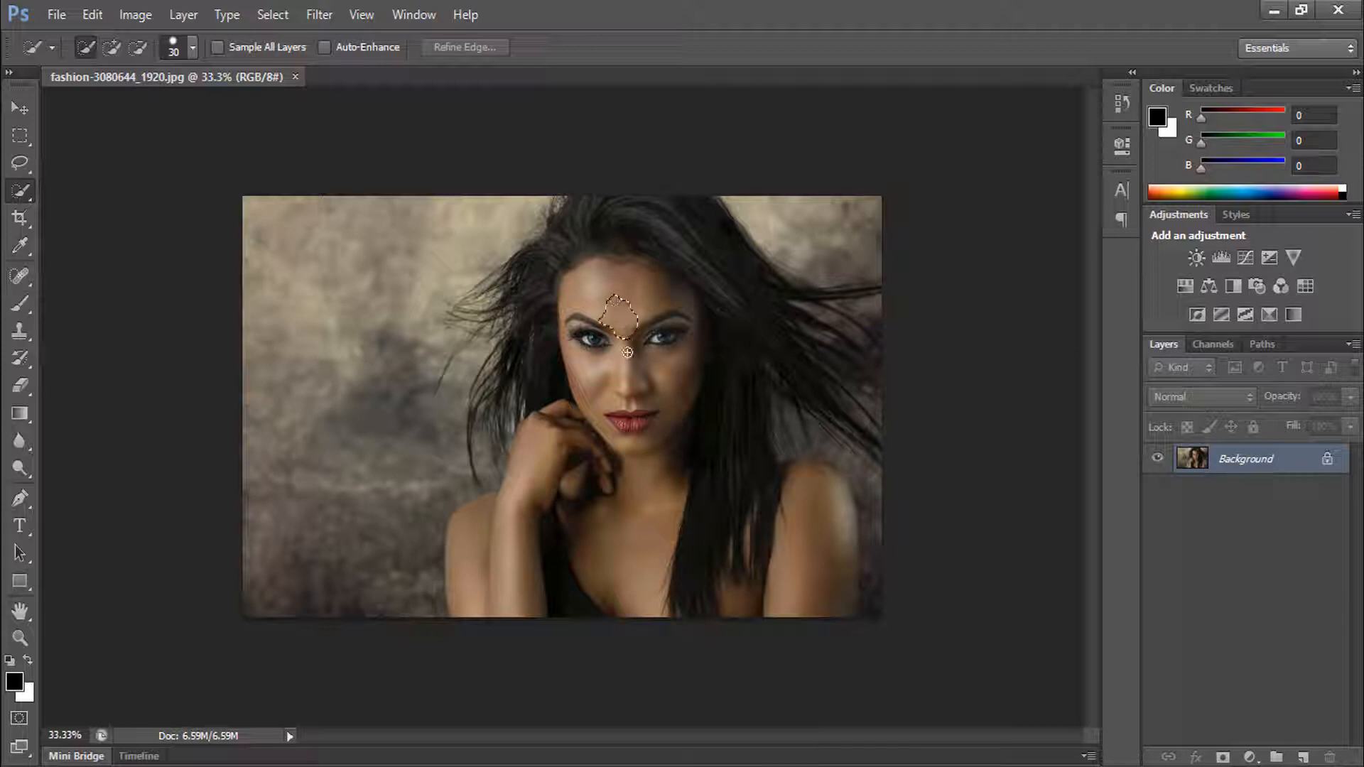
mouse_move(625, 447)
mouse_down()
mouse_move(637, 478)
mouse_move(624, 556)
mouse_up()
drag(538, 471, 509, 572)
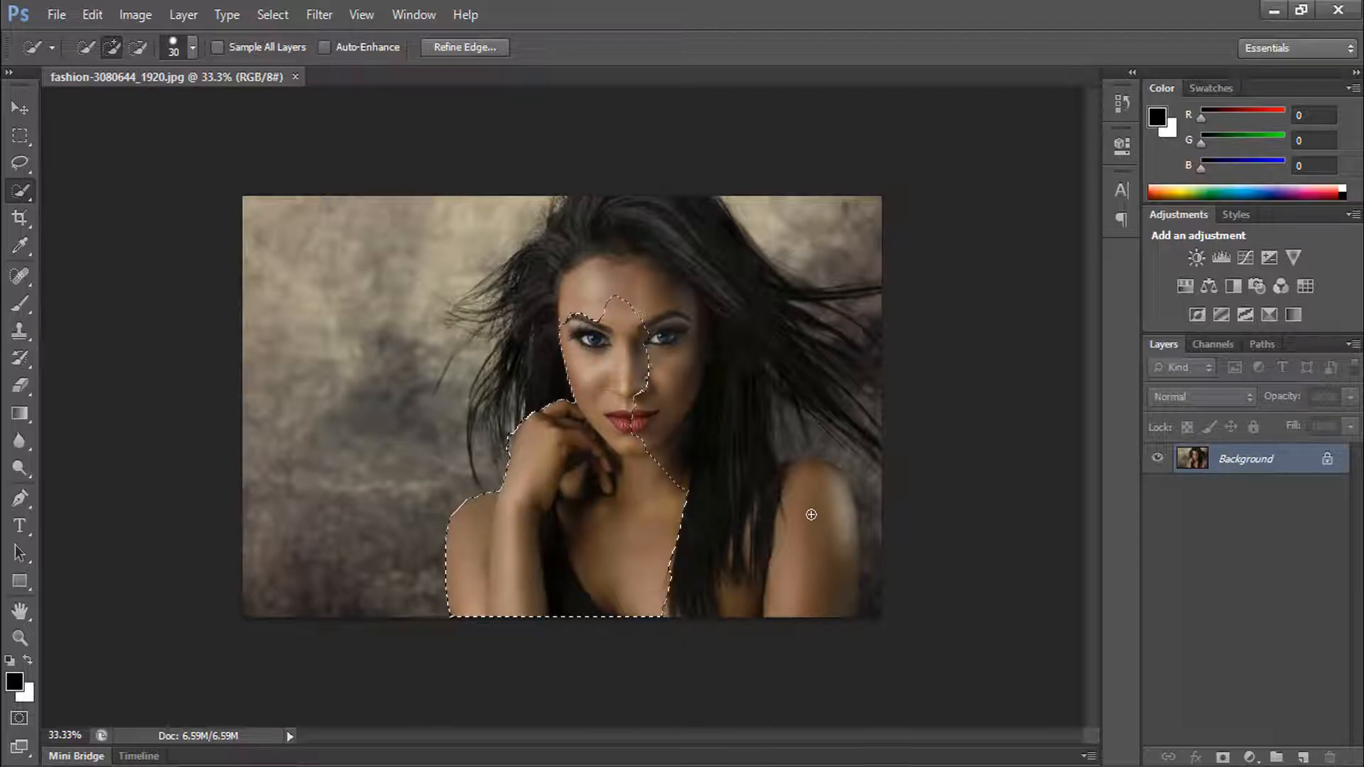
drag(807, 511, 798, 545)
Subtract the hair and the background beside the far shoulder from the selection, and add the unselected half of the face
drag(901, 164, 815, 355)
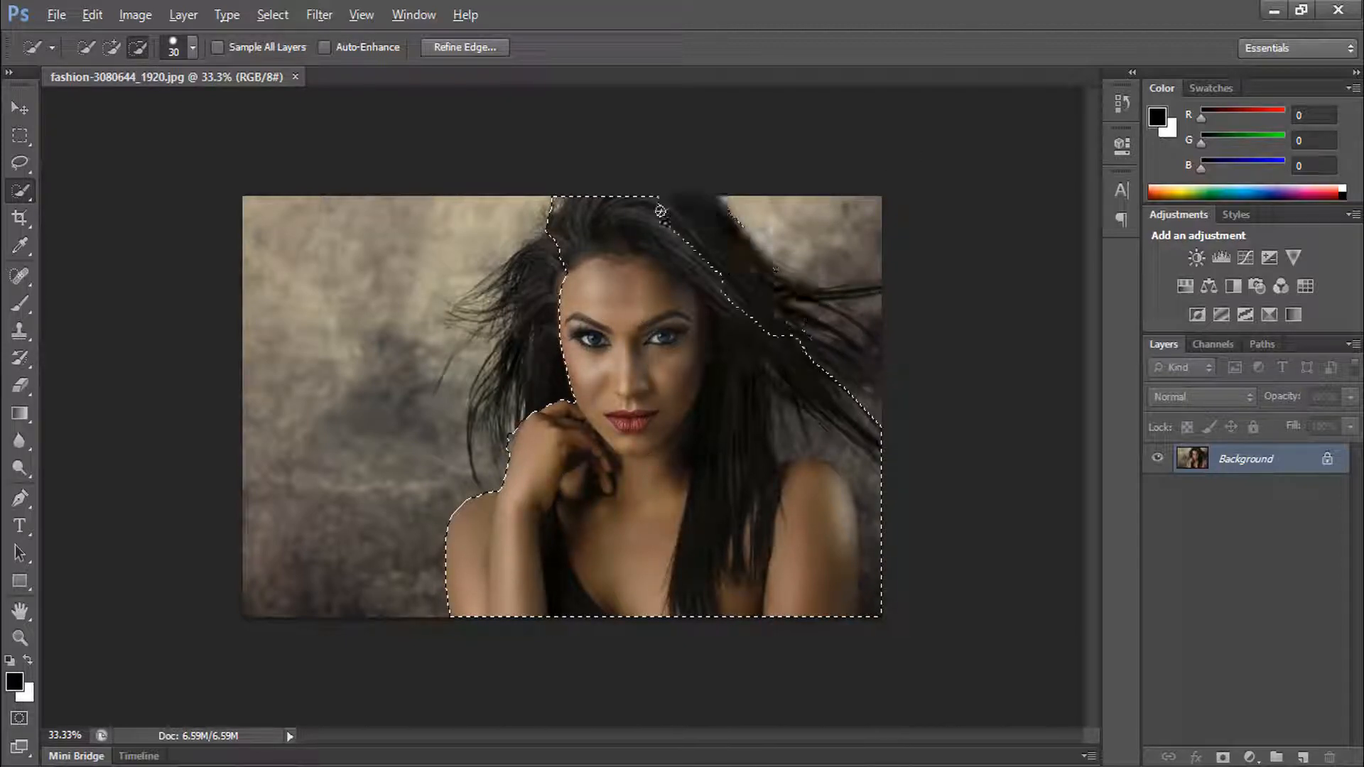
mouse_move(661, 211)
mouse_down()
mouse_move(562, 232)
mouse_move(567, 248)
mouse_move(831, 359)
mouse_move(809, 408)
mouse_move(754, 326)
mouse_move(730, 501)
mouse_move(741, 426)
mouse_up()
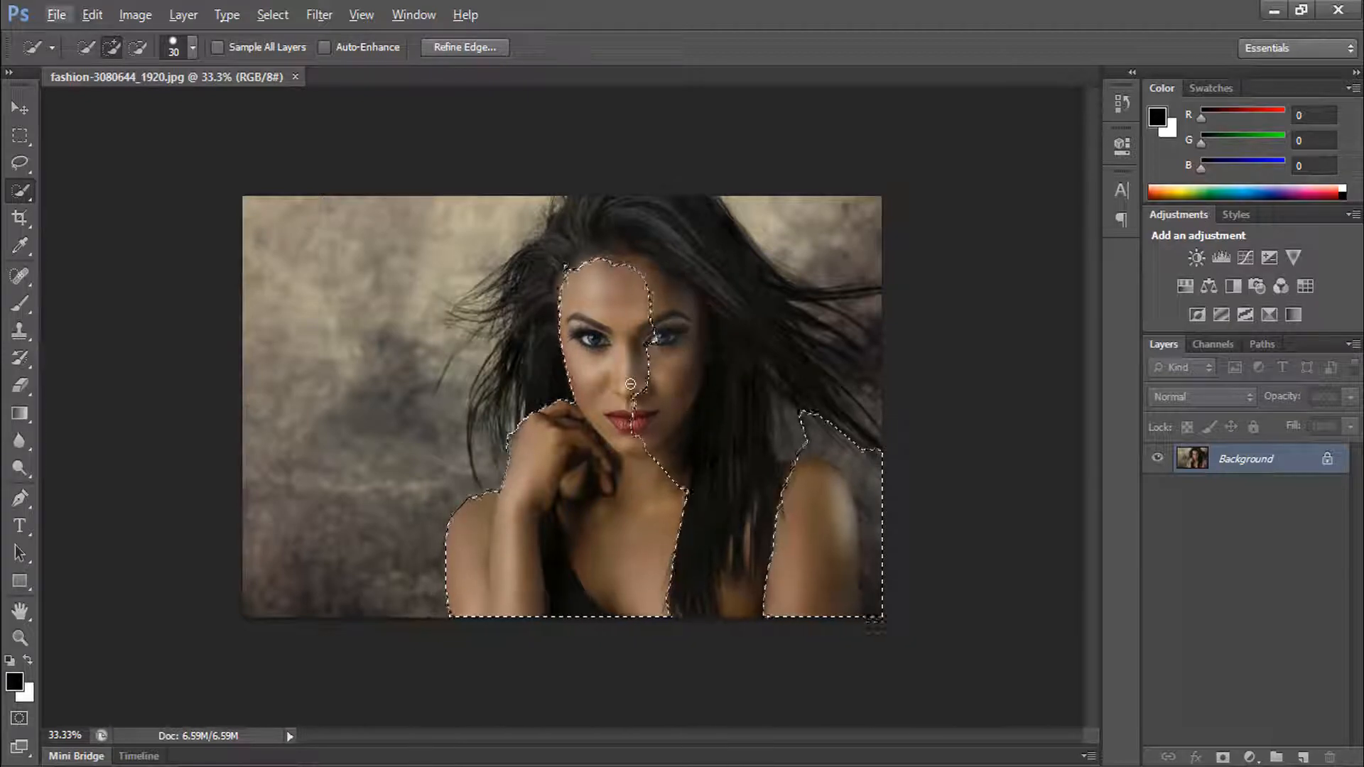
mouse_move(630, 385)
mouse_down()
mouse_move(639, 333)
mouse_move(664, 306)
mouse_move(642, 526)
mouse_up()
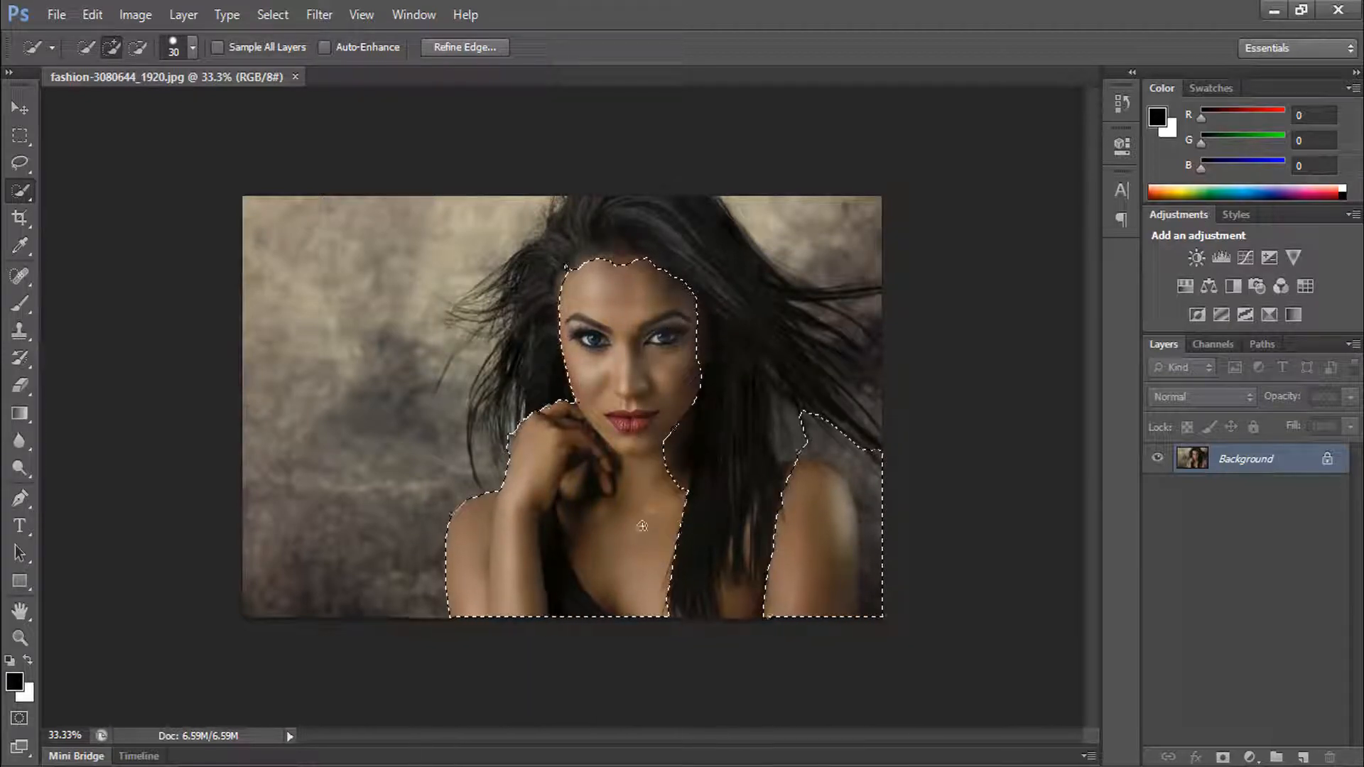
drag(864, 460, 878, 525)
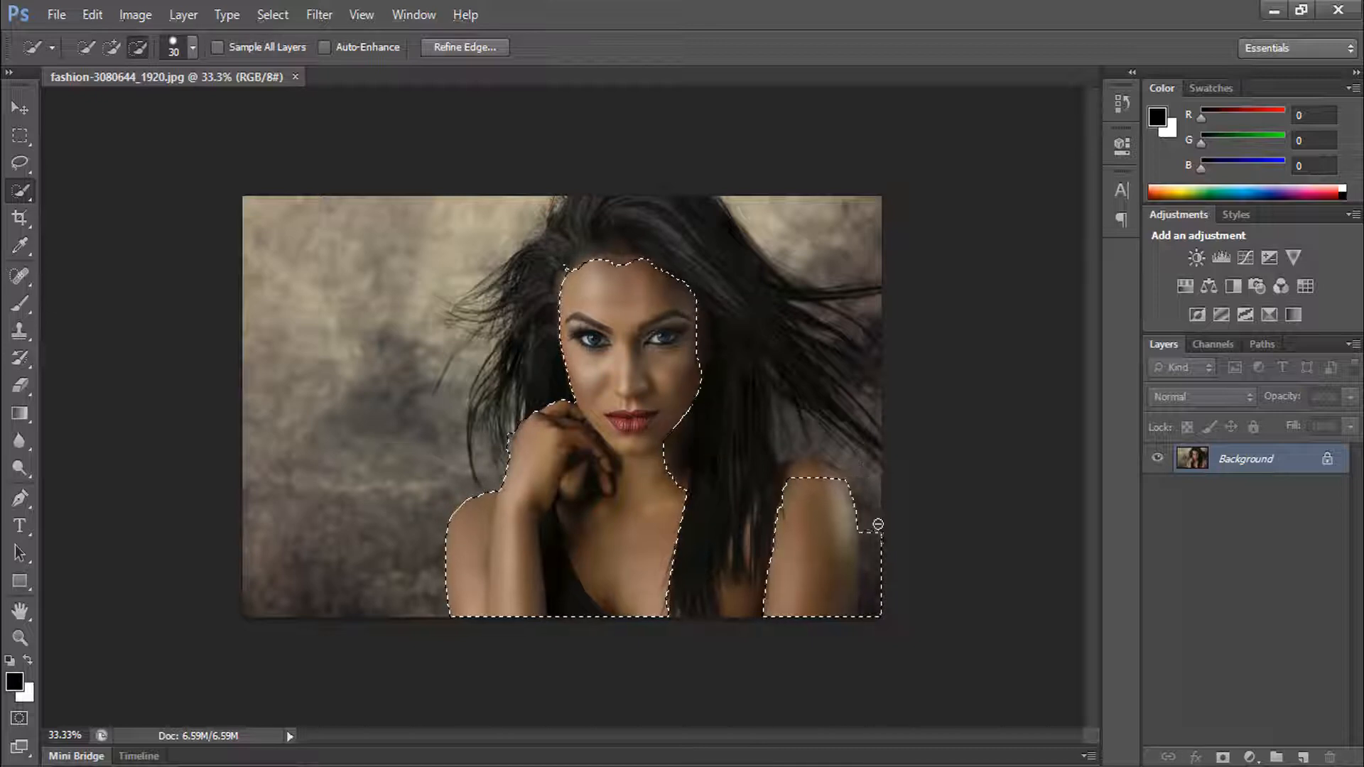
Tidy the selection outline along the top of the far shoulder and the shaded side of the neck
key(ctrl+1)
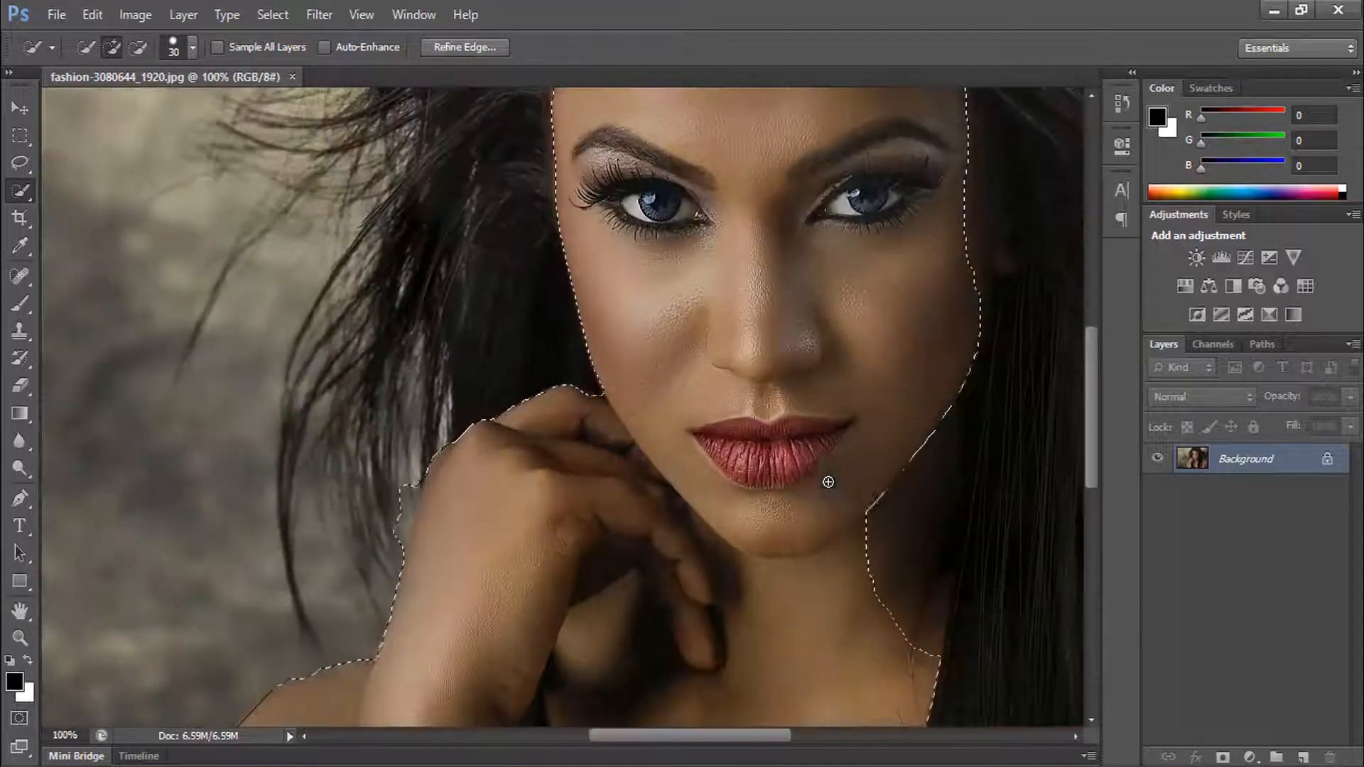
mouse_move(775, 385)
mouse_down()
mouse_move(469, 310)
mouse_move(360, 232)
mouse_up()
mouse_move(886, 493)
mouse_down()
mouse_move(872, 459)
mouse_move(881, 433)
mouse_move(840, 438)
mouse_move(941, 448)
mouse_up()
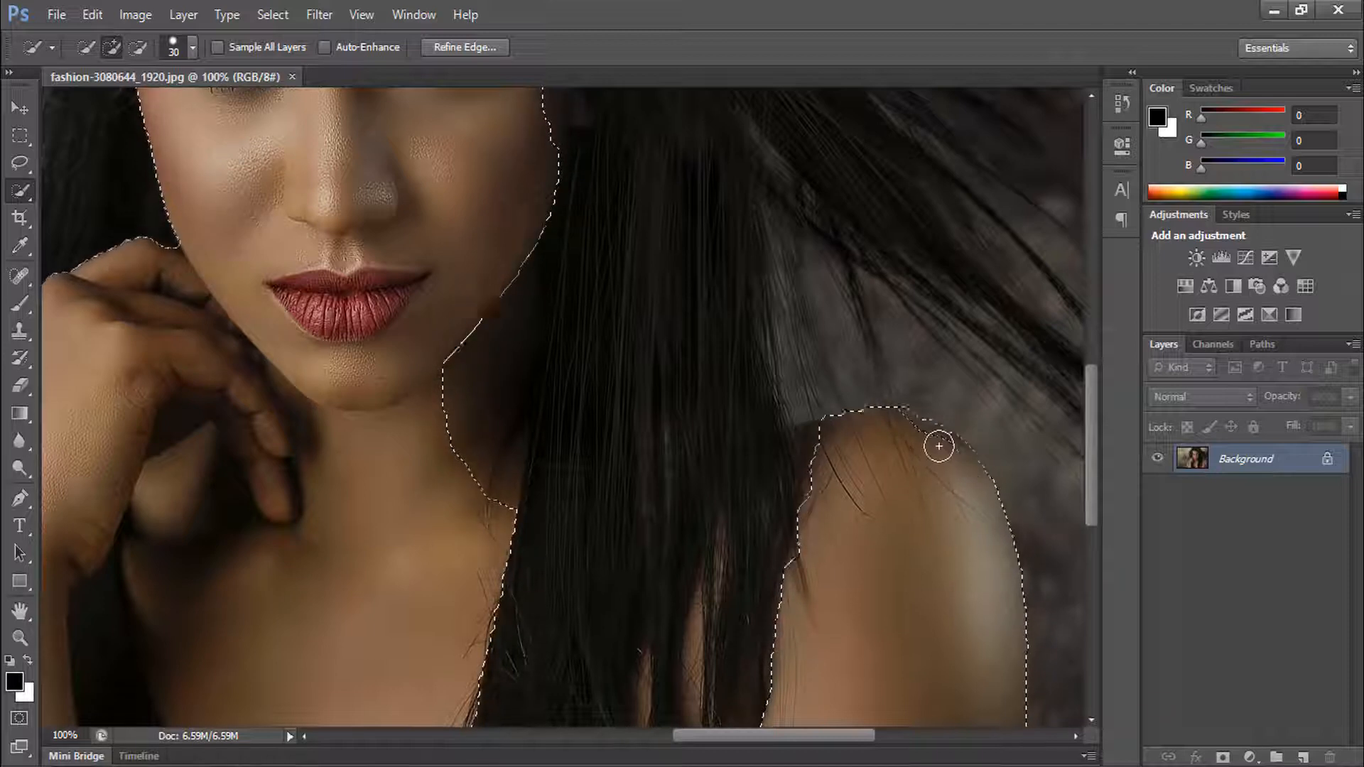
drag(445, 472, 463, 469)
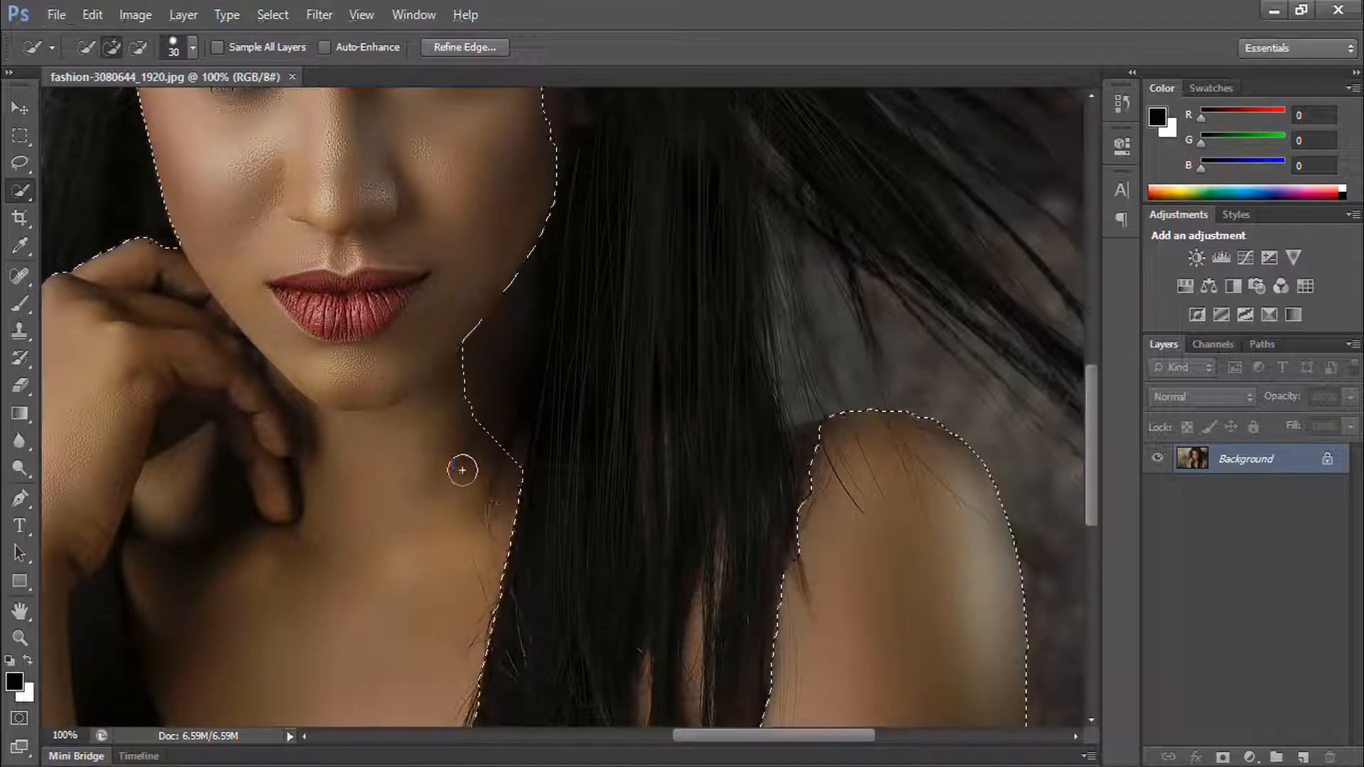
Subtract the black top and the strip of background beside the raised hand from the selection
mouse_move(272, 505)
mouse_down()
mouse_move(513, 424)
mouse_move(561, 313)
mouse_up()
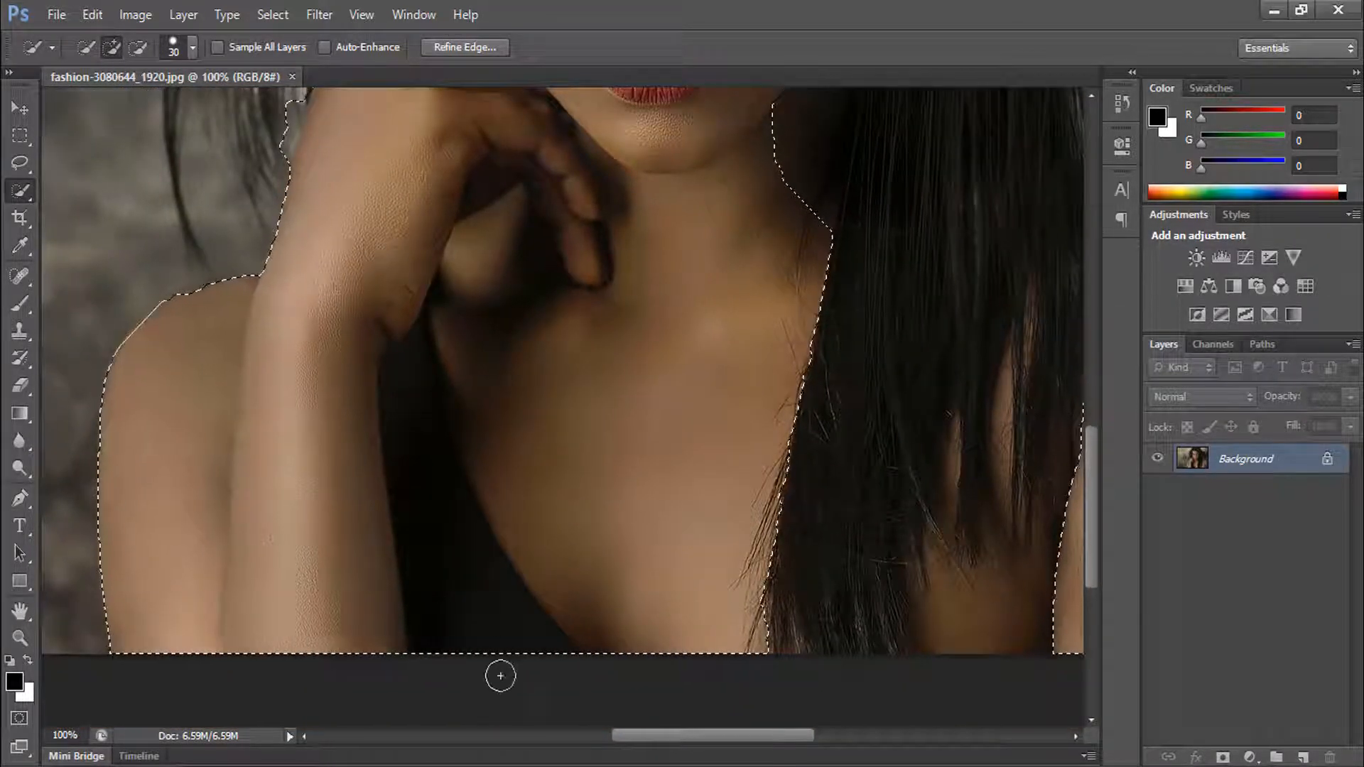
mouse_move(494, 673)
mouse_down()
mouse_move(439, 557)
mouse_move(396, 402)
mouse_up()
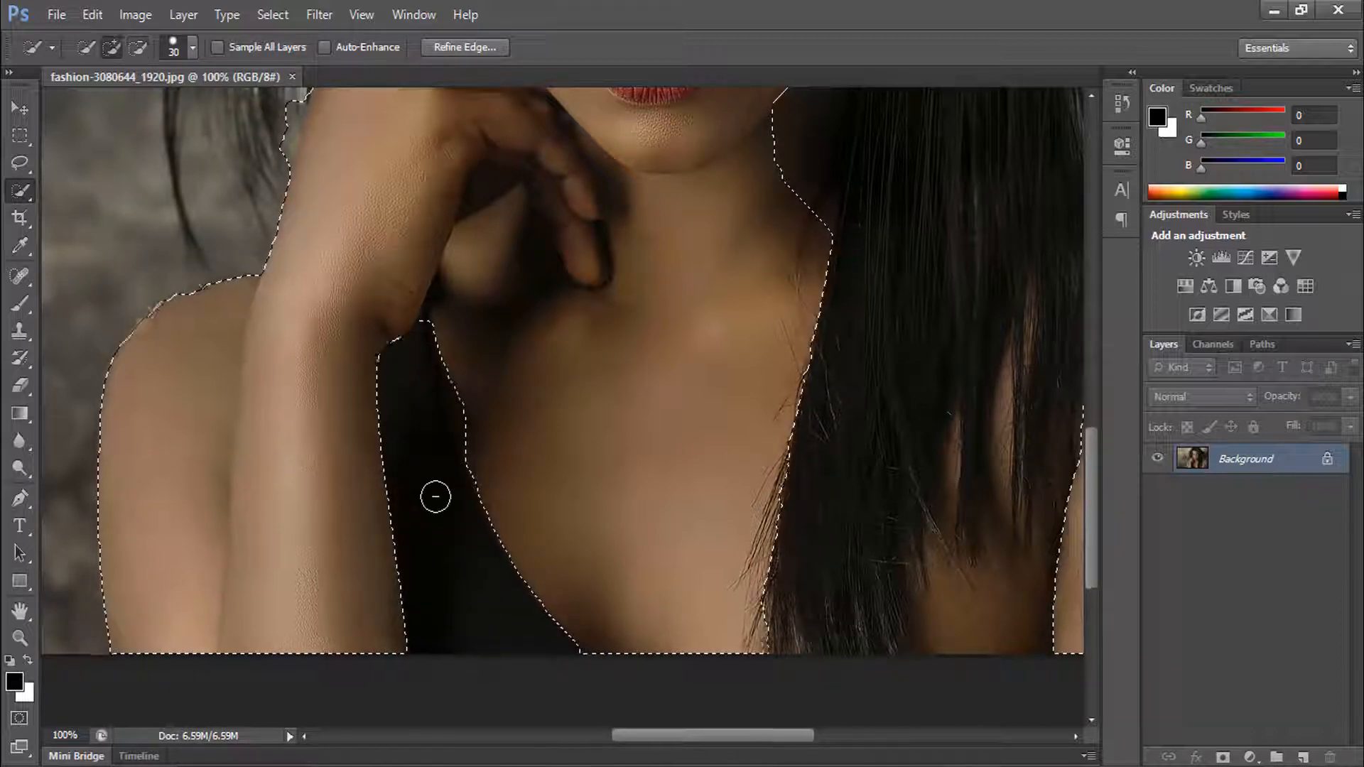
key(ctrl+minus)
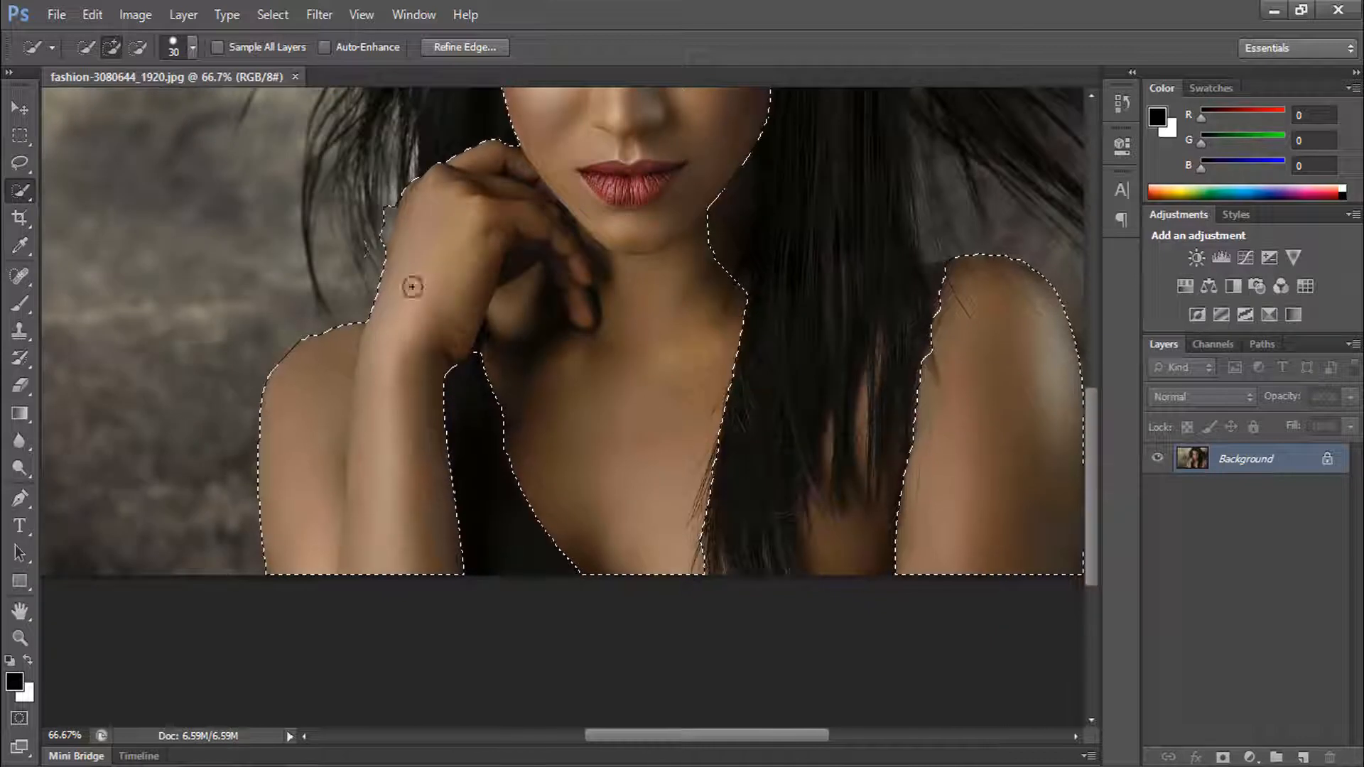
drag(378, 216, 378, 235)
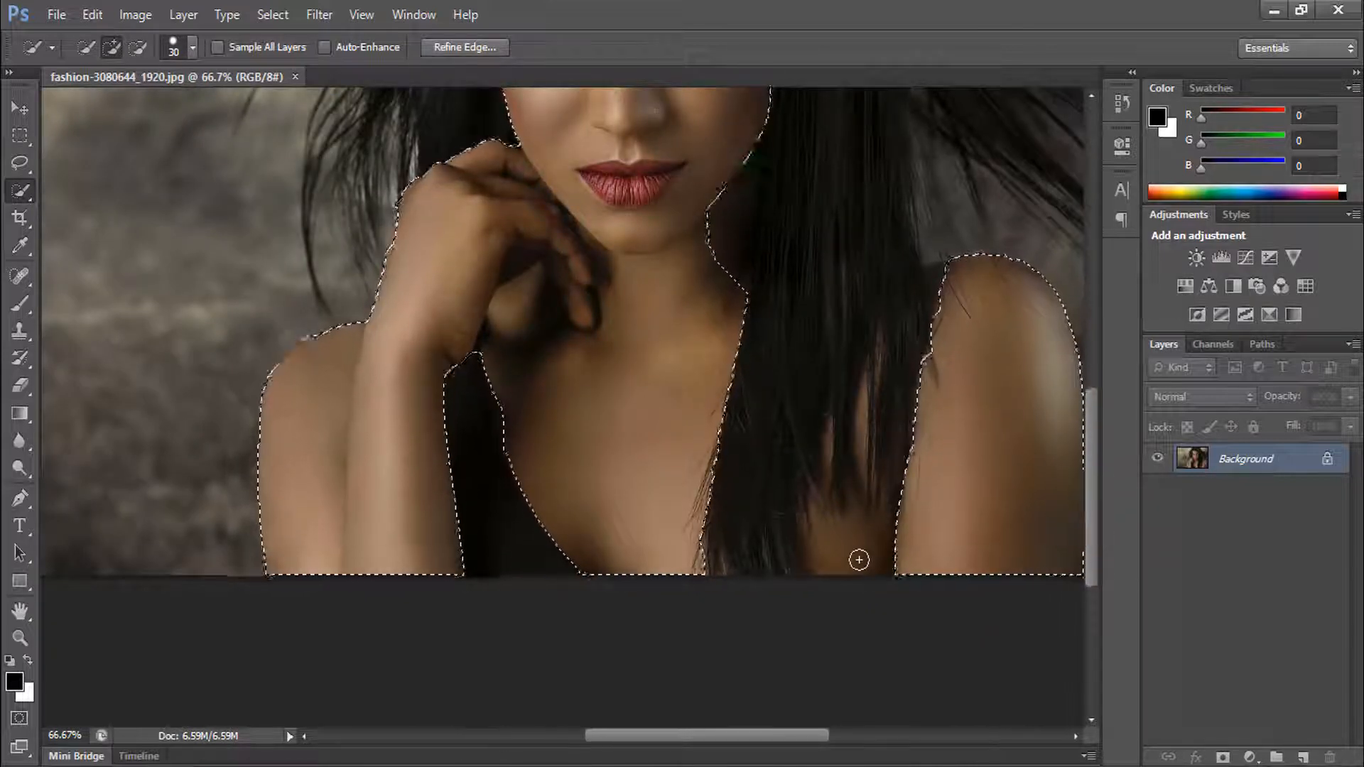
Add the skin between the long hair strands and the far arm to the selection
drag(859, 557, 829, 533)
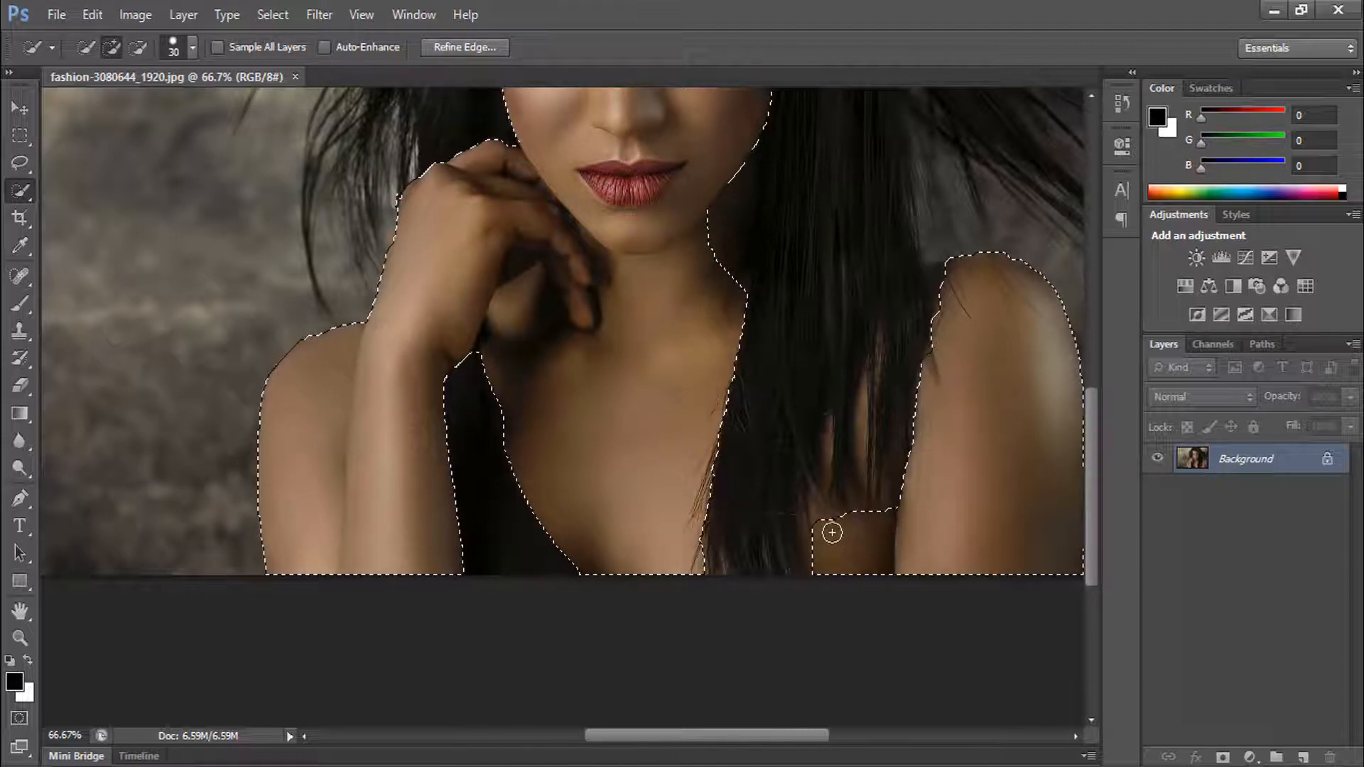
mouse_move(856, 452)
mouse_down()
mouse_move(856, 411)
mouse_move(852, 487)
mouse_up()
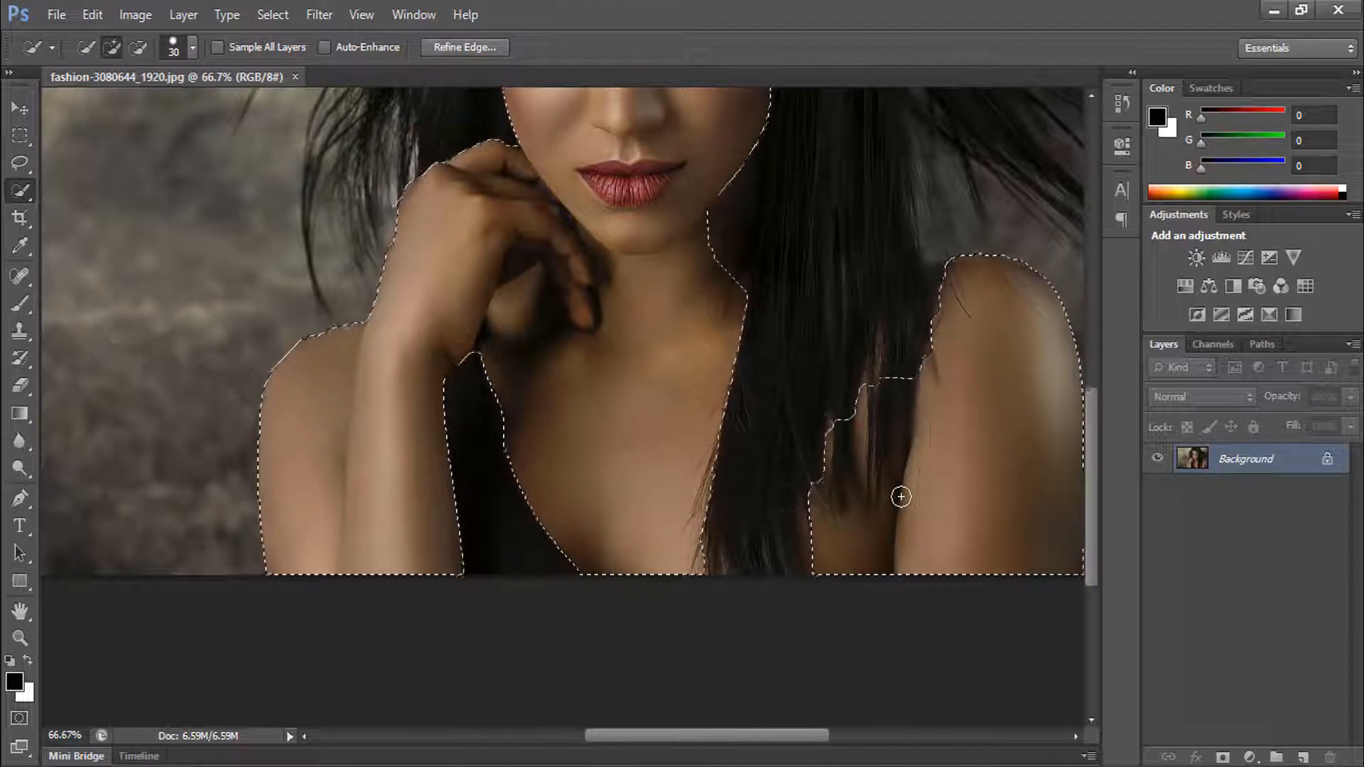
key(ctrl+minus)
key(ctrl+minus)
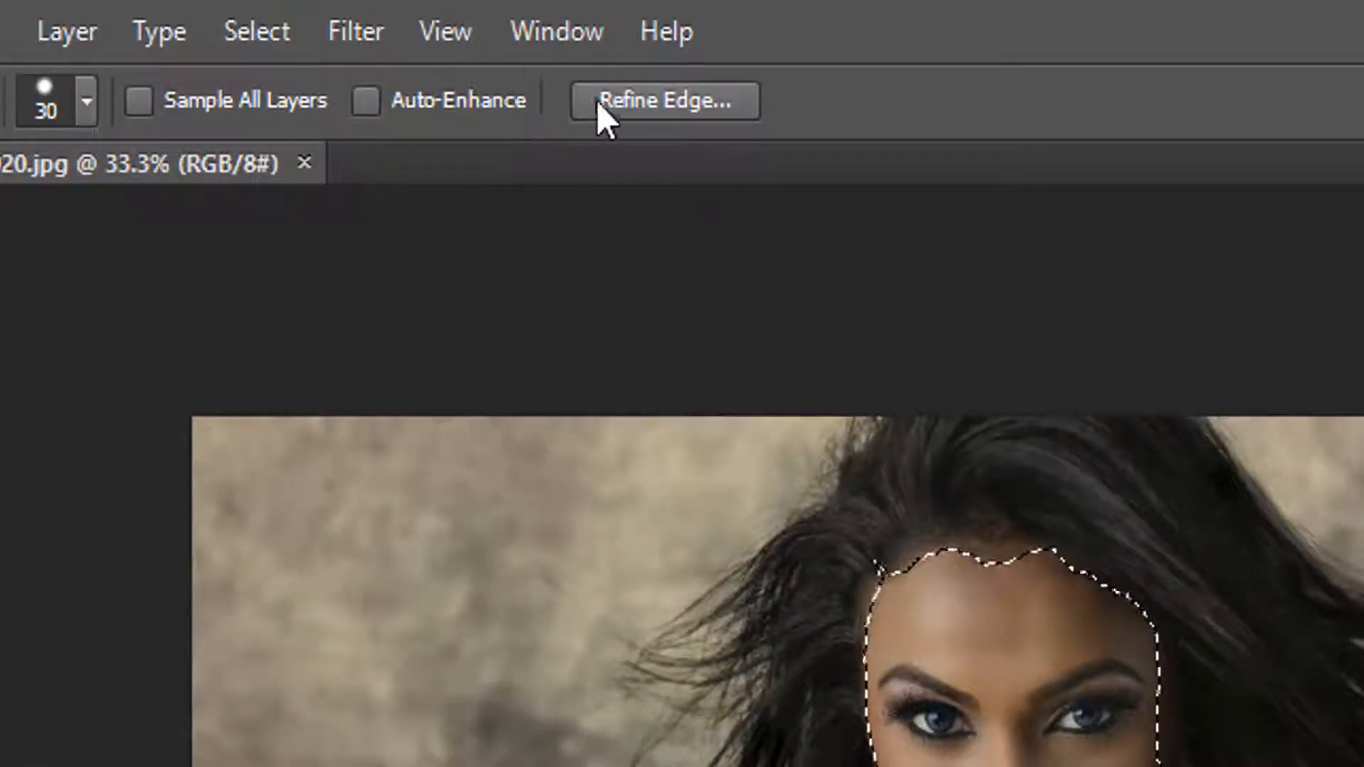
Open Refine Edge for the selection and brush along the forehead, hairline and sides of the face with the size 35 refine brush
click(659, 91)
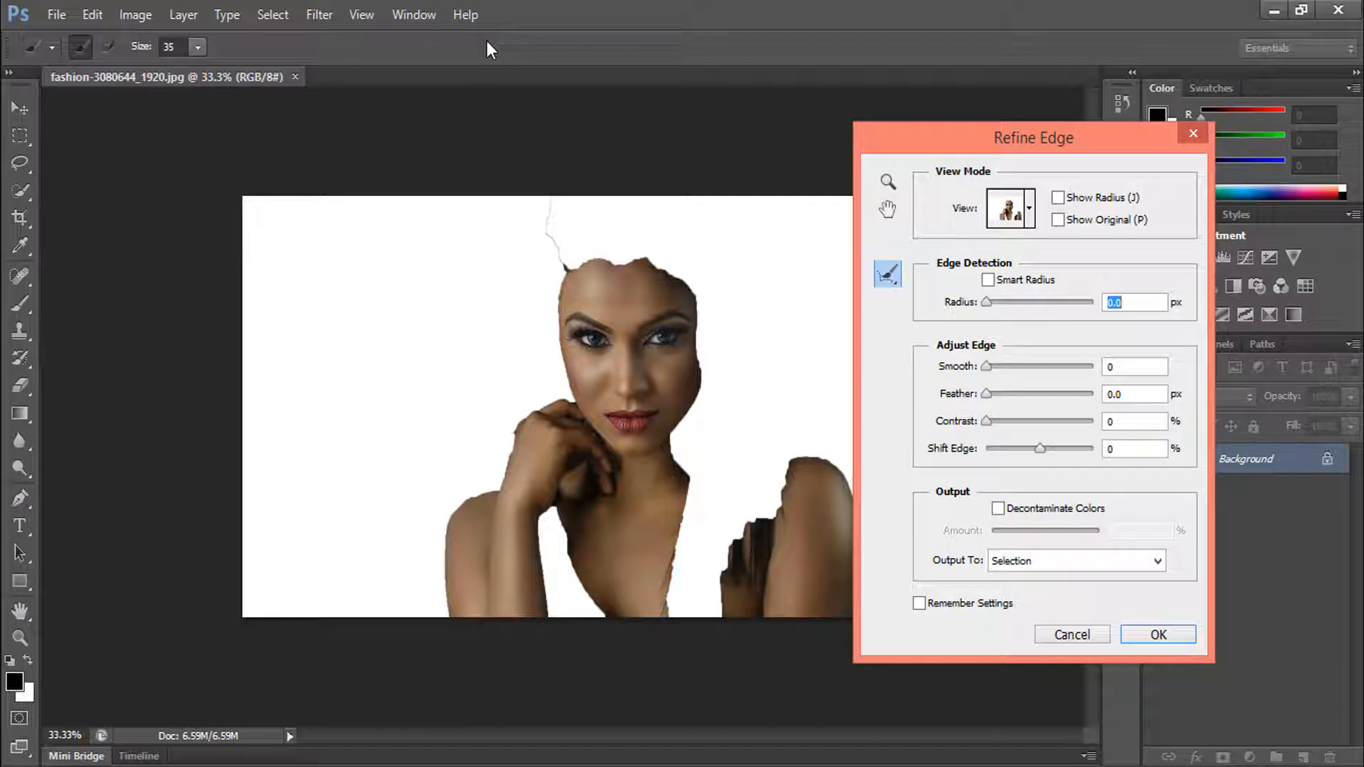
click(1030, 211)
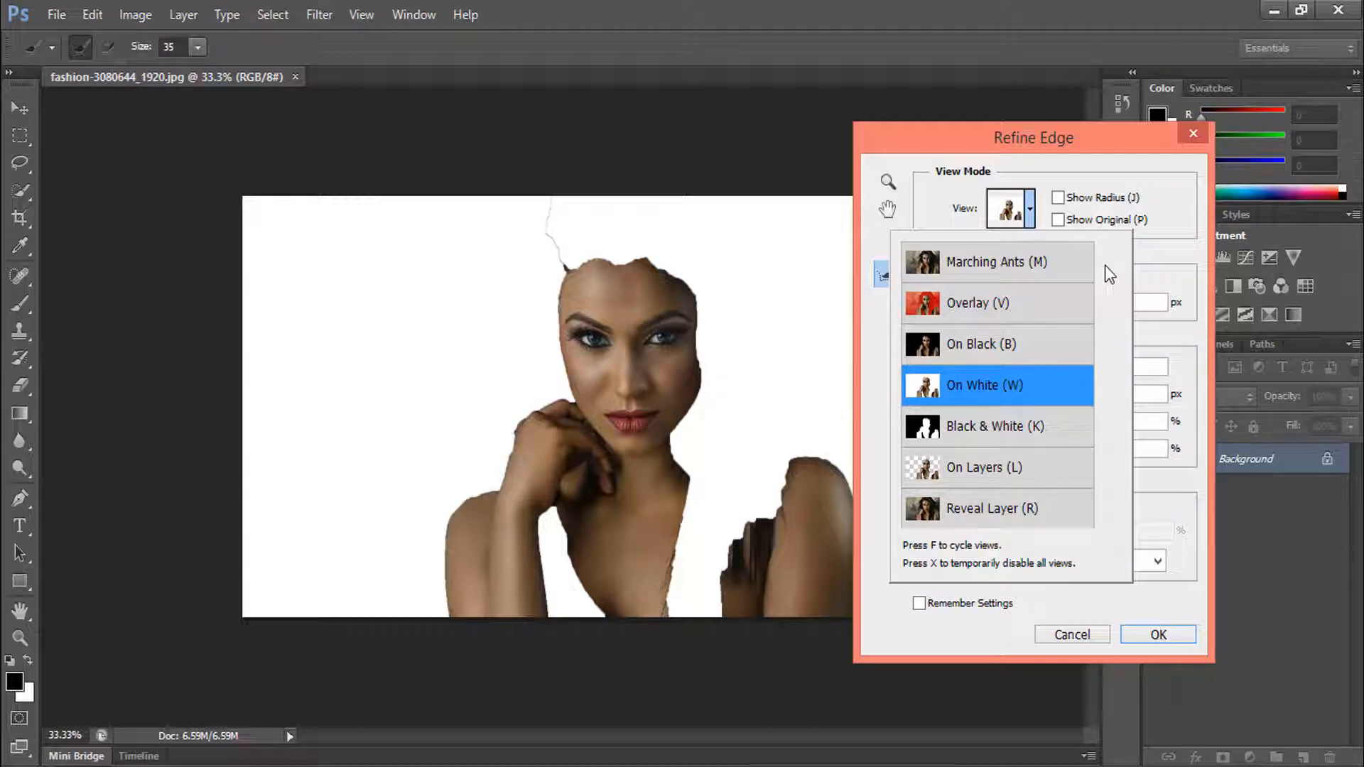
click(1156, 233)
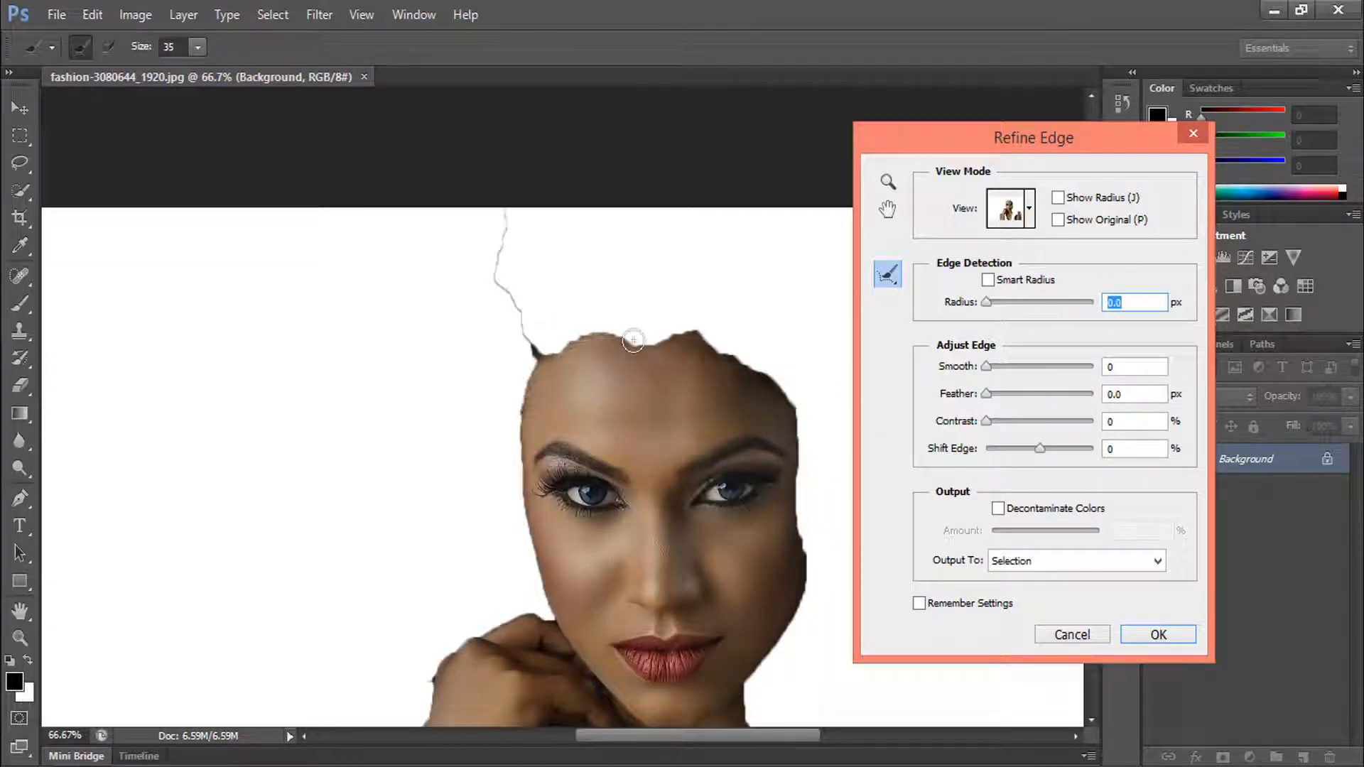
mouse_move(680, 338)
mouse_down()
mouse_move(580, 338)
mouse_move(749, 359)
mouse_move(780, 391)
mouse_up()
drag(627, 333, 642, 337)
mouse_move(809, 416)
mouse_down()
mouse_move(688, 305)
mouse_move(683, 488)
mouse_up()
drag(658, 429, 713, 274)
drag(440, 262, 497, 312)
drag(505, 208, 526, 416)
mouse_move(521, 401)
mouse_down()
mouse_move(576, 334)
mouse_move(494, 393)
mouse_up()
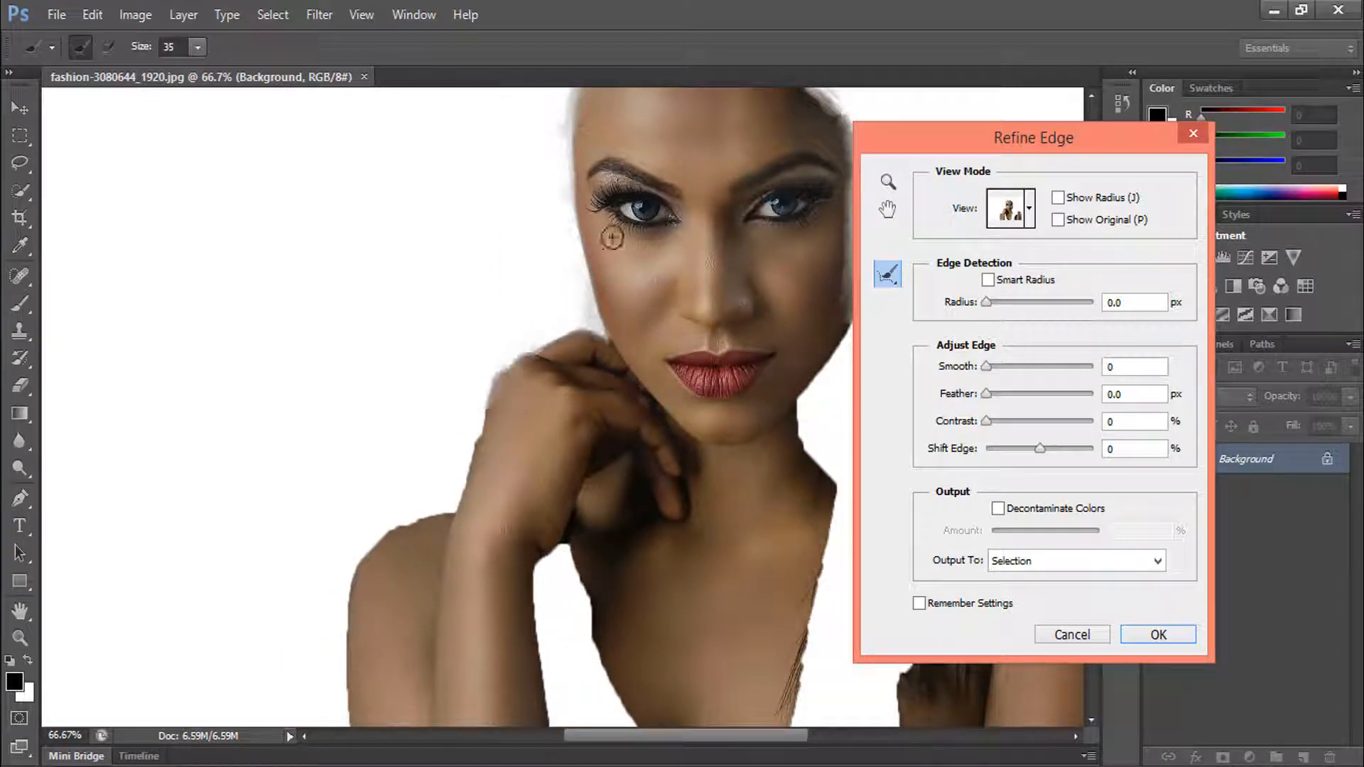
Brush the refine brush along the cheek, raised hand, near shoulder and arm, and the chest edge beside the black top
drag(612, 236, 620, 198)
mouse_move(490, 364)
mouse_down()
mouse_move(479, 398)
mouse_move(370, 512)
mouse_up()
drag(434, 455, 483, 297)
drag(412, 348, 398, 563)
drag(398, 401, 403, 567)
mouse_move(618, 352)
mouse_down()
mouse_move(670, 499)
mouse_move(721, 564)
mouse_up()
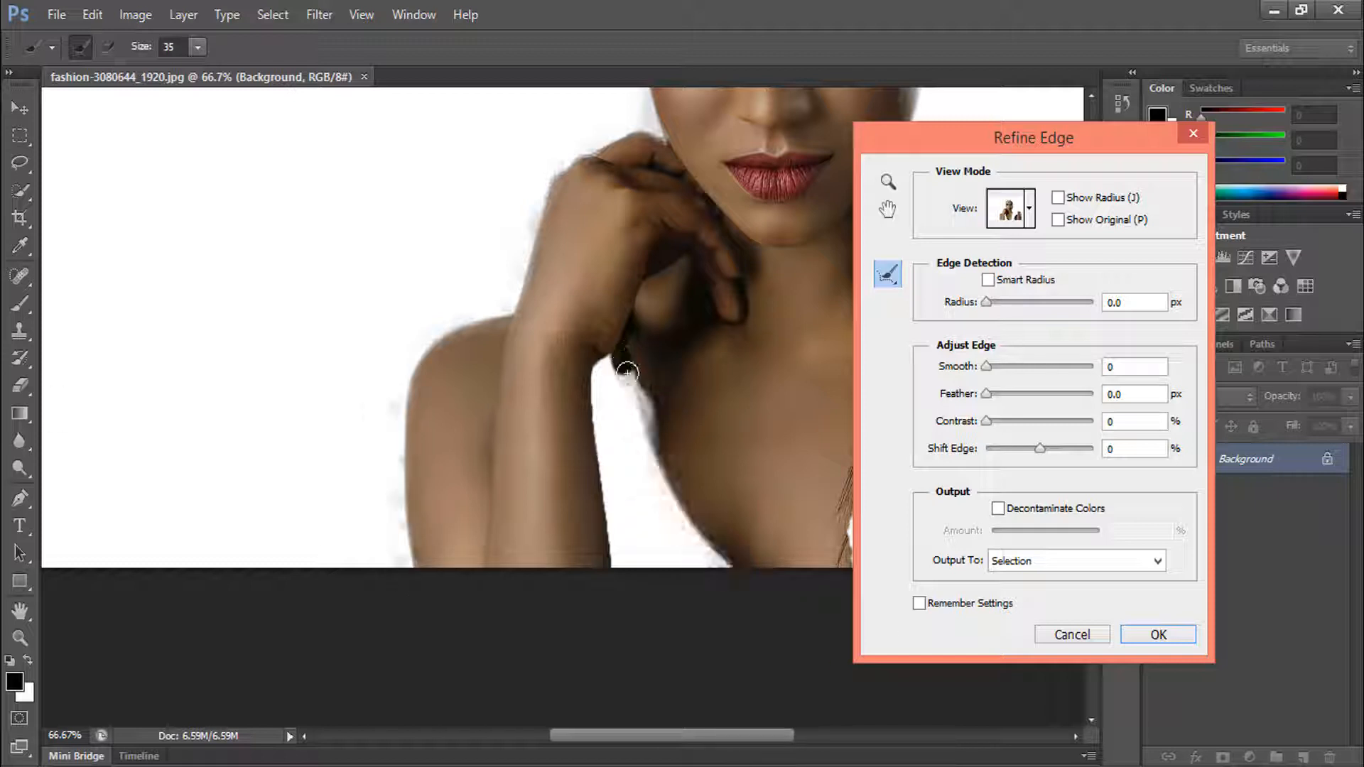
Refine the selection edges along the hair side of the neck and chest and around the far arm and shoulder
drag(475, 359, 171, 432)
mouse_move(598, 361)
mouse_down()
mouse_move(569, 454)
mouse_move(570, 487)
mouse_move(581, 465)
mouse_move(548, 625)
mouse_up()
drag(561, 558, 545, 653)
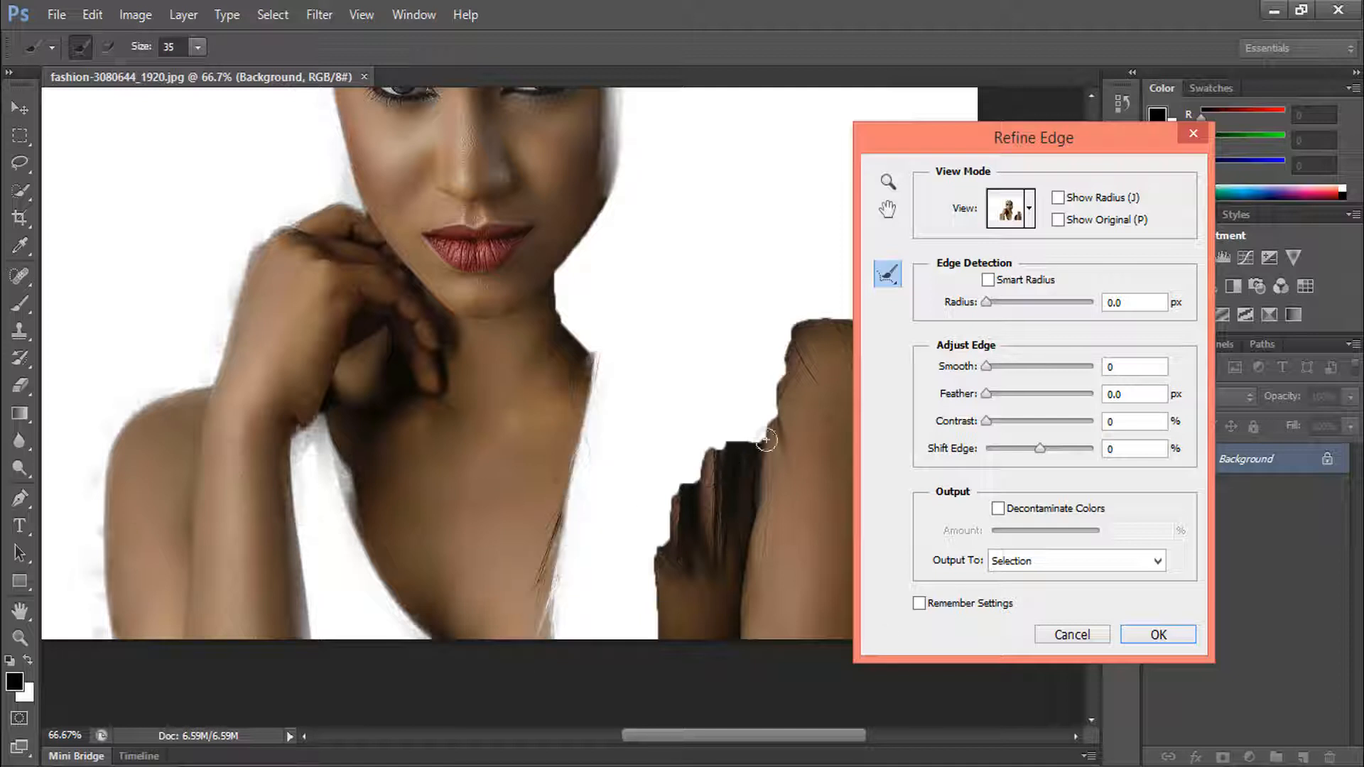
mouse_move(765, 435)
mouse_down()
mouse_move(679, 485)
mouse_move(695, 475)
mouse_move(642, 633)
mouse_up()
mouse_move(800, 334)
mouse_down()
mouse_move(508, 358)
mouse_move(474, 452)
mouse_up()
drag(491, 353, 554, 346)
mouse_move(629, 413)
mouse_down()
mouse_move(583, 222)
mouse_move(587, 257)
mouse_up()
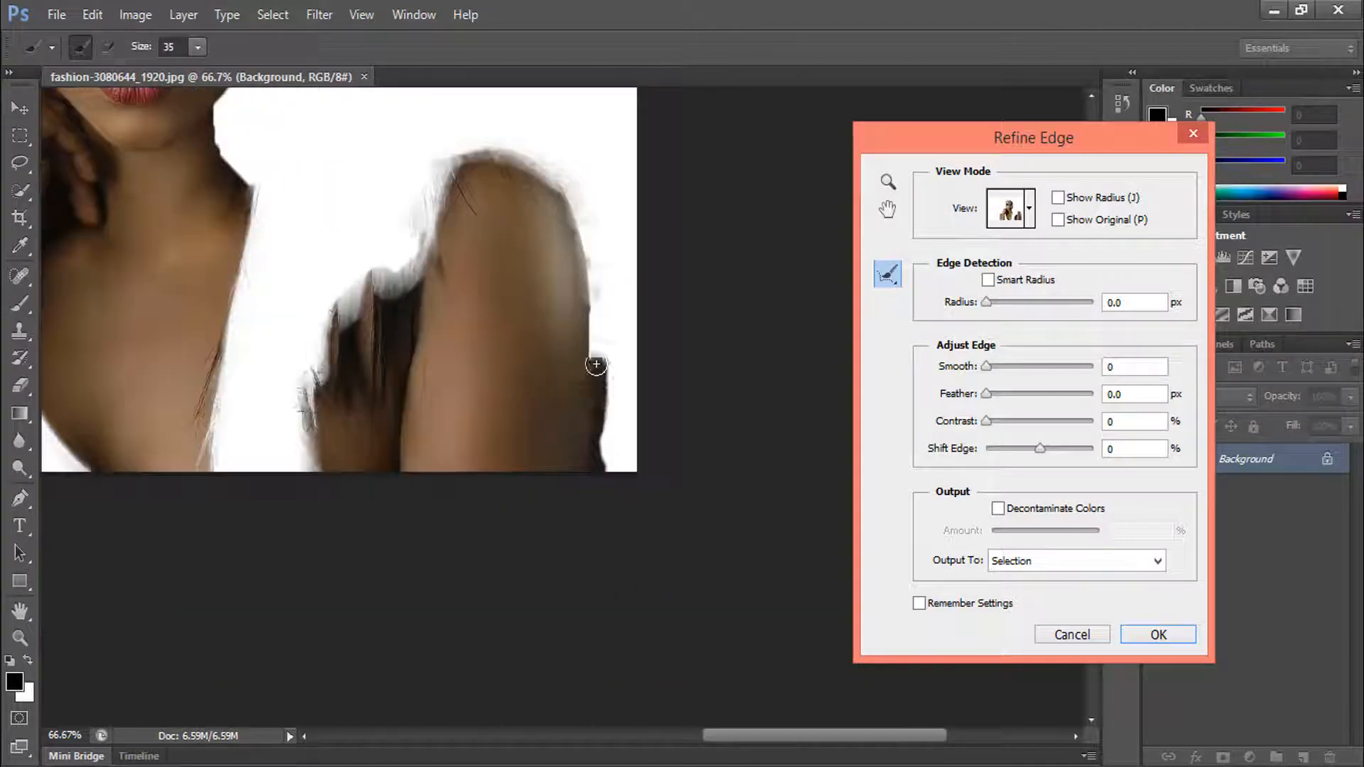
Set Smooth to 10 and Radius to 1.0 px in Refine Edge, and output the refined selection to a New Layer
key(ctrl+minus)
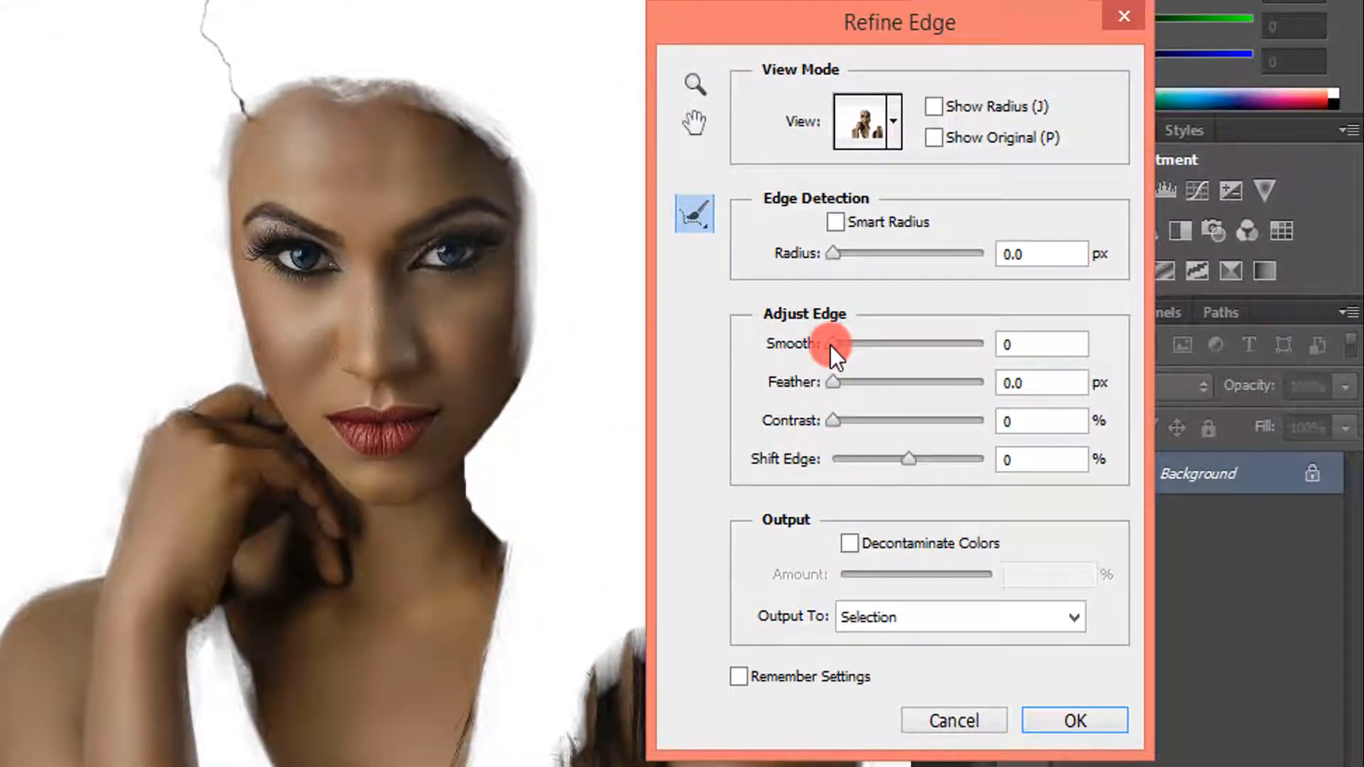
drag(831, 344, 848, 349)
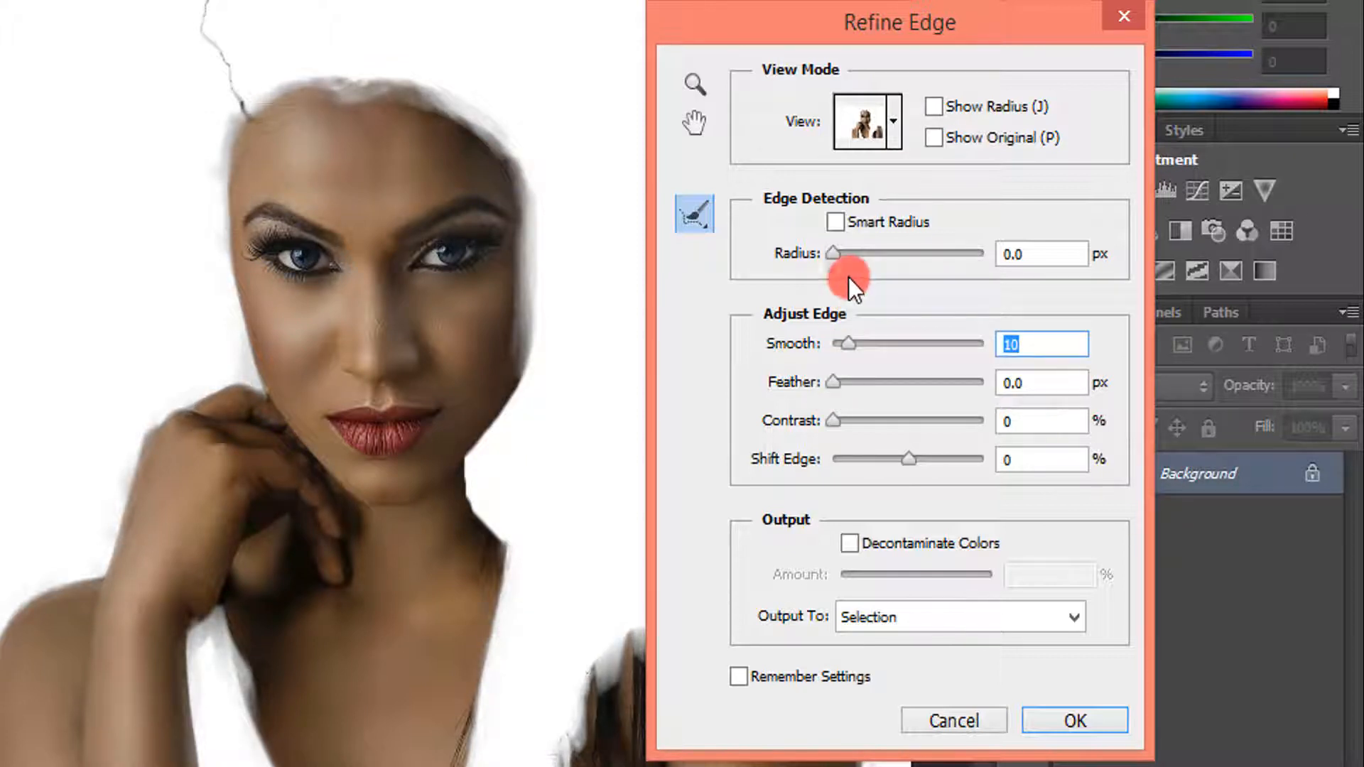
drag(838, 261, 841, 263)
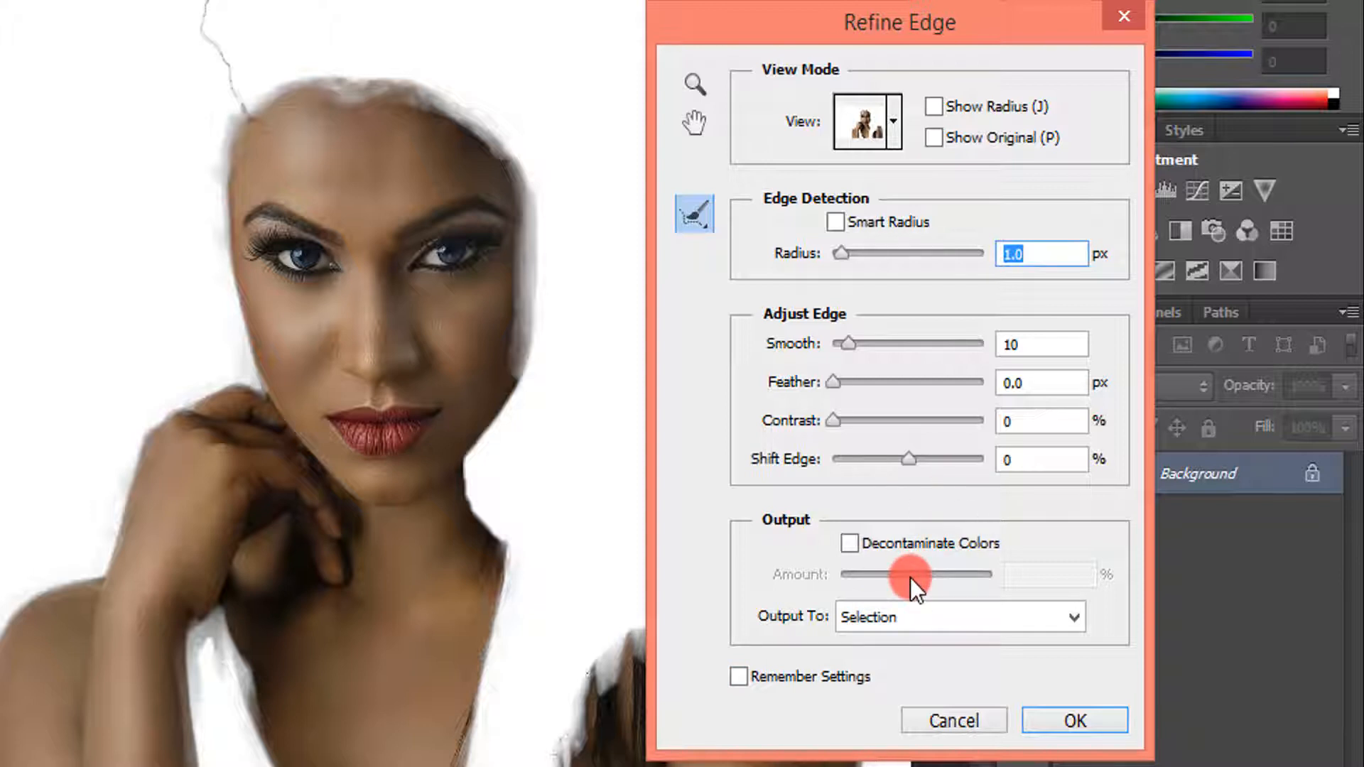
click(923, 609)
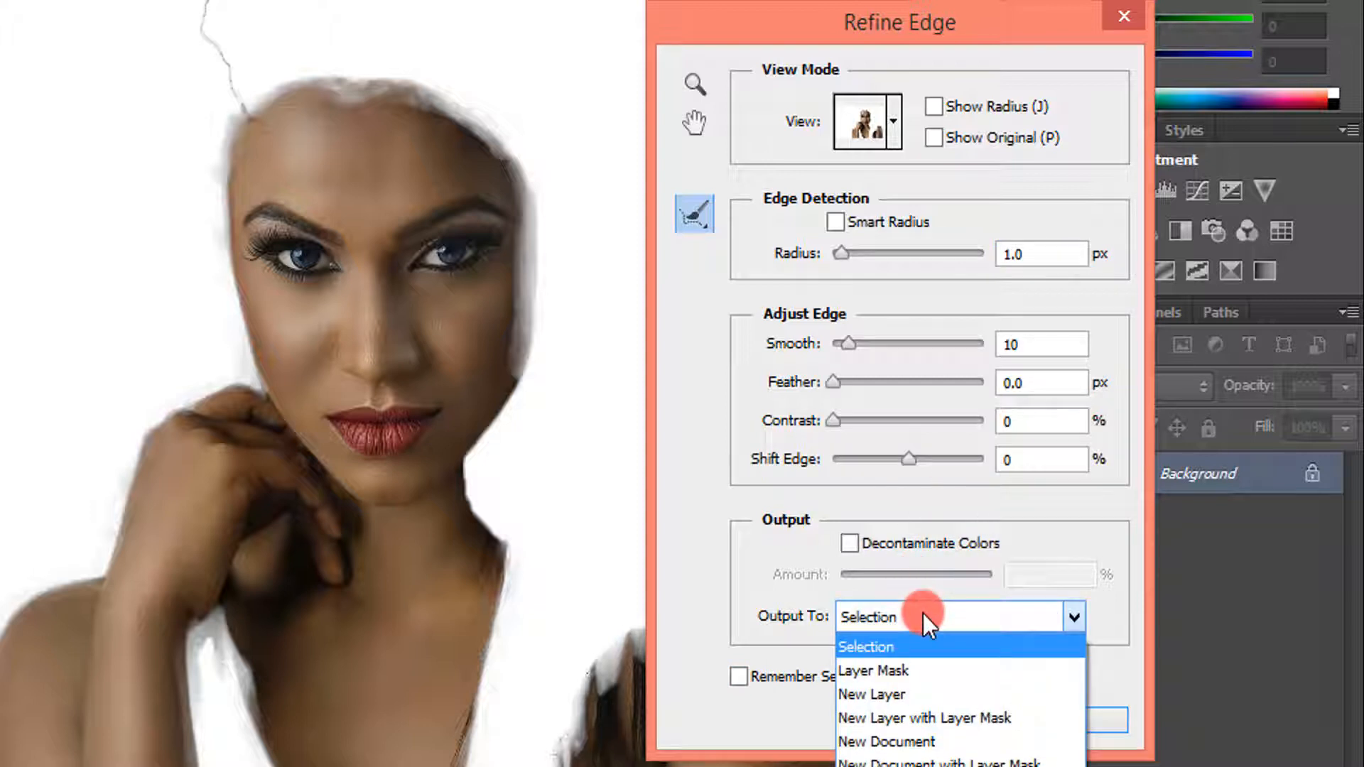
click(901, 689)
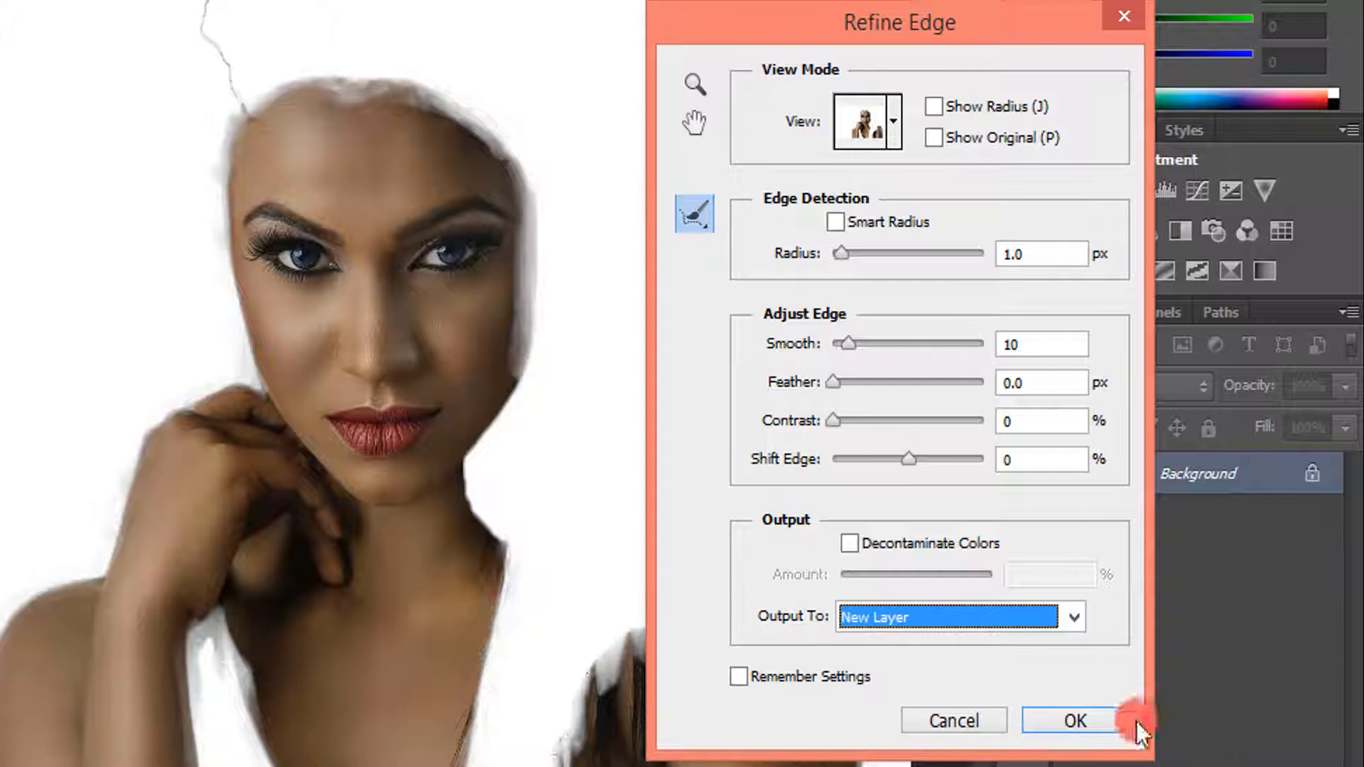
click(1061, 717)
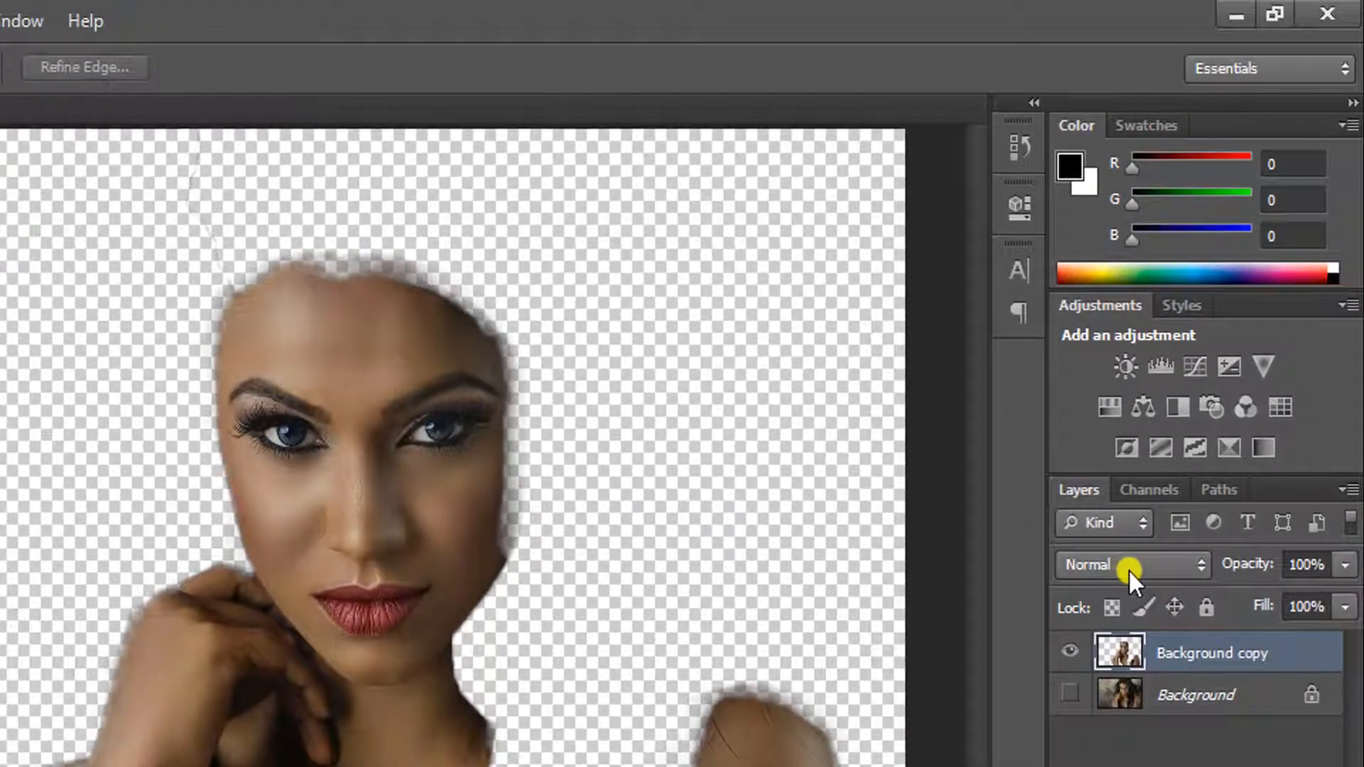
Set the blend mode of the cut-out skin layer to Screen and add a layer mask to it
click(1199, 399)
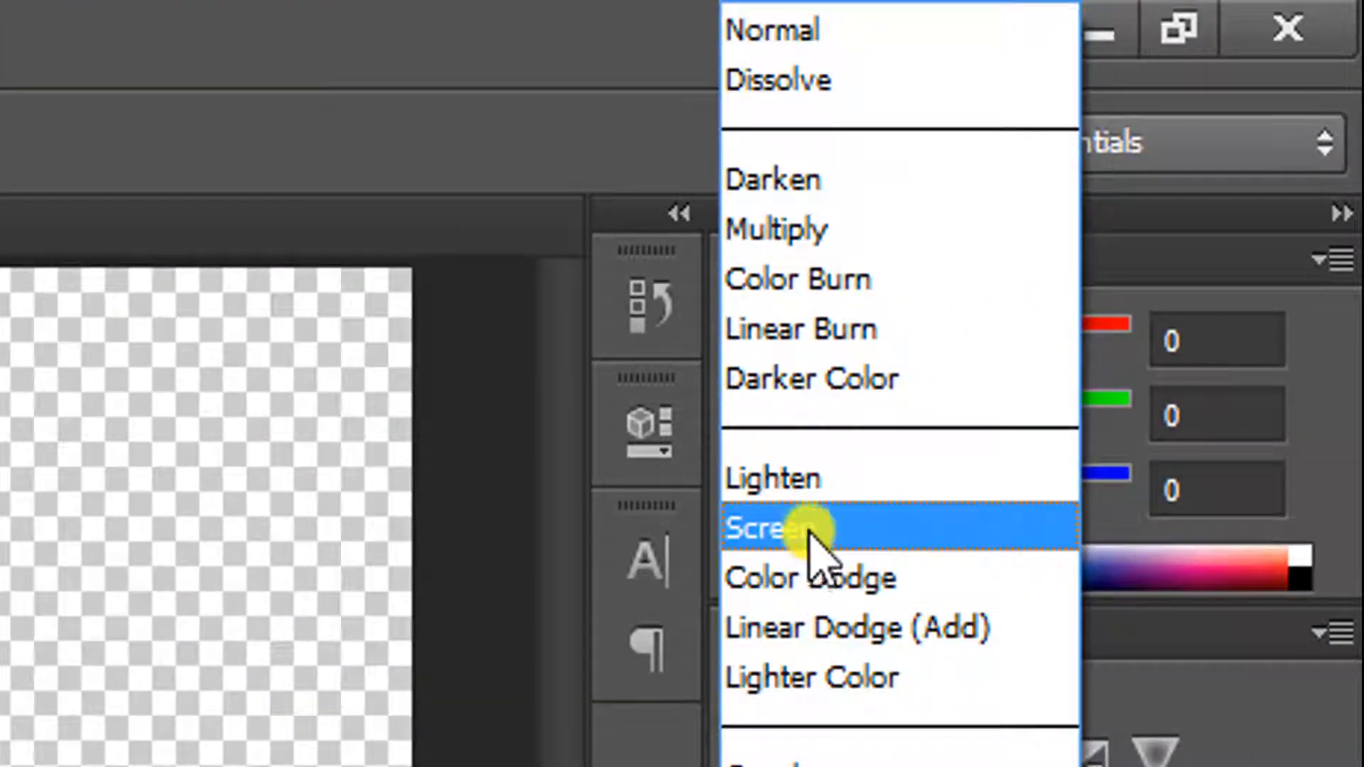
click(810, 533)
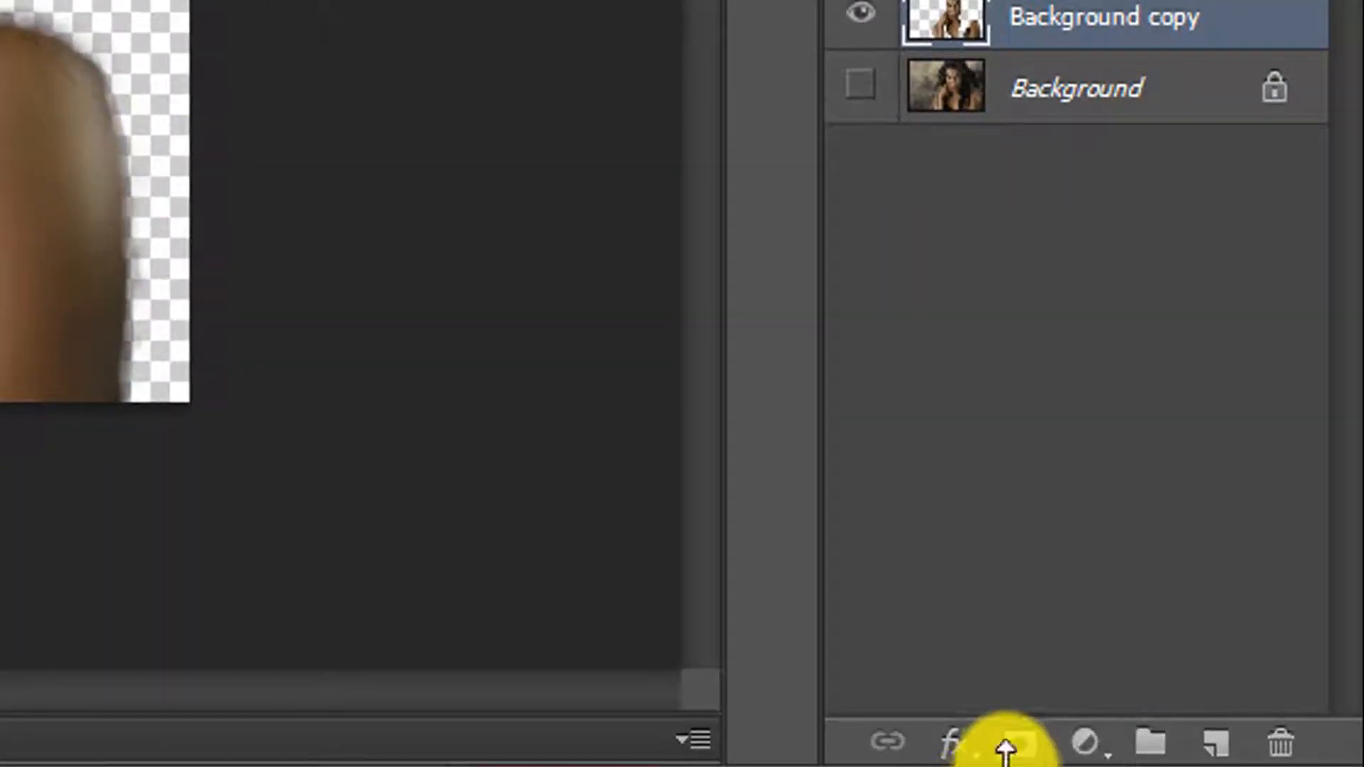
click(1021, 743)
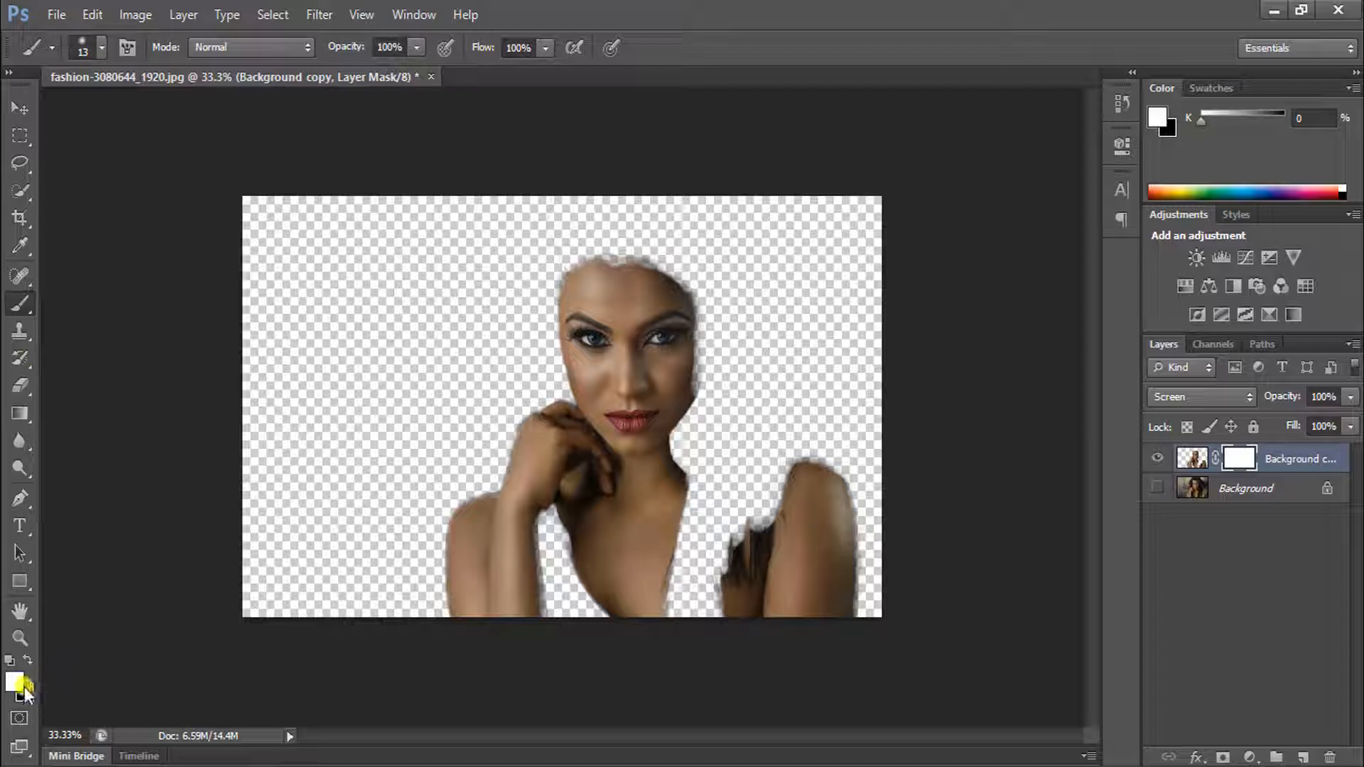
Show the Background layer and paint black on the skin layer's mask along the forehead hairline with a 45 px brush
key(x)
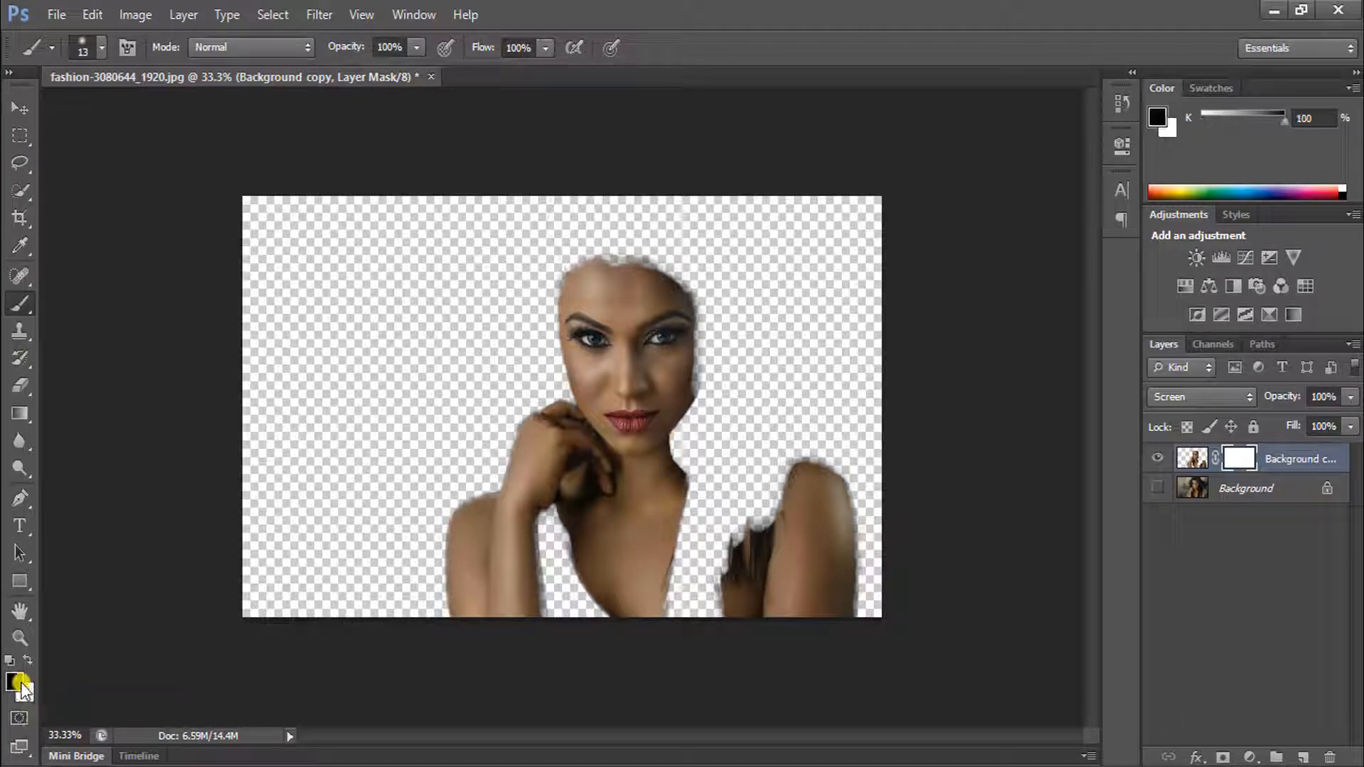
click(1158, 488)
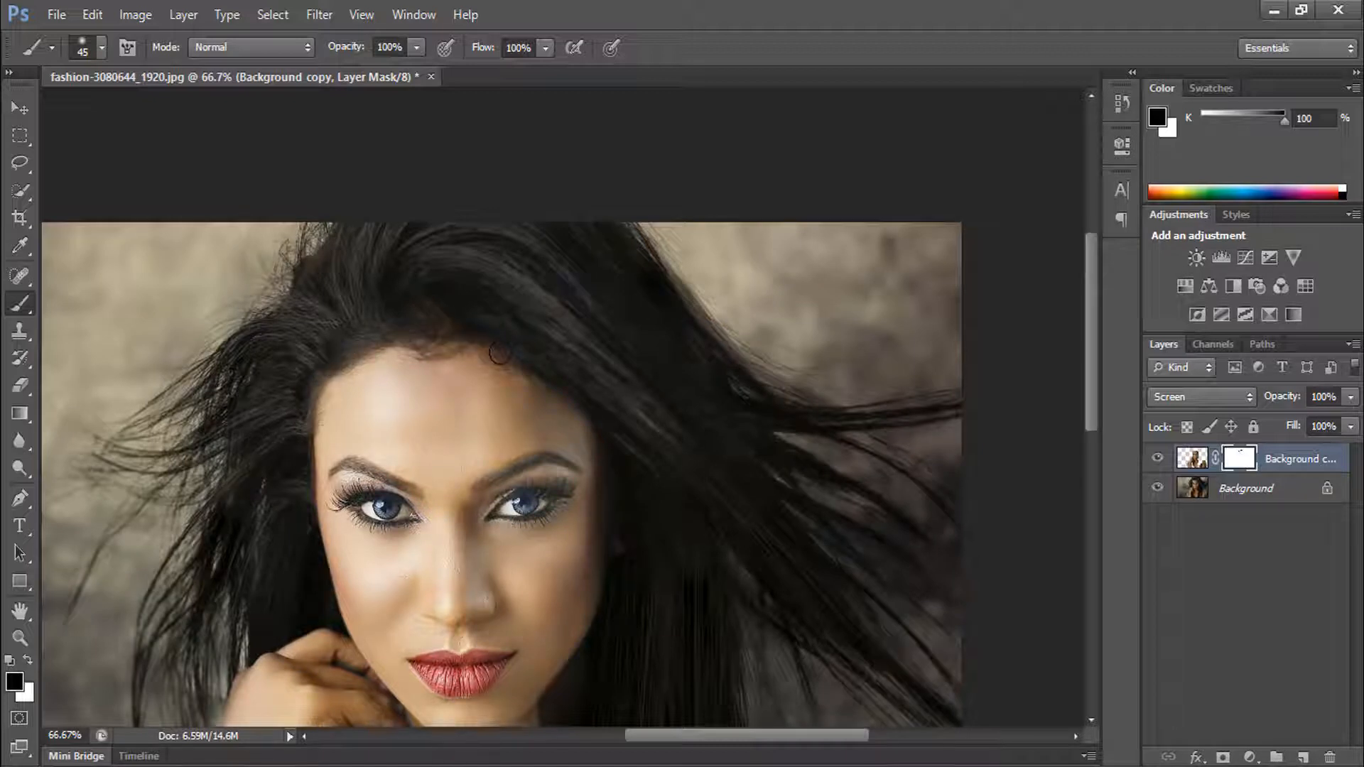
drag(648, 348, 584, 263)
Paint black on the mask over the woman's left eyebrow with a 20 px brush and over that eye and lashes at 10 px
key(ctrl+plus)
key(ctrl+plus)
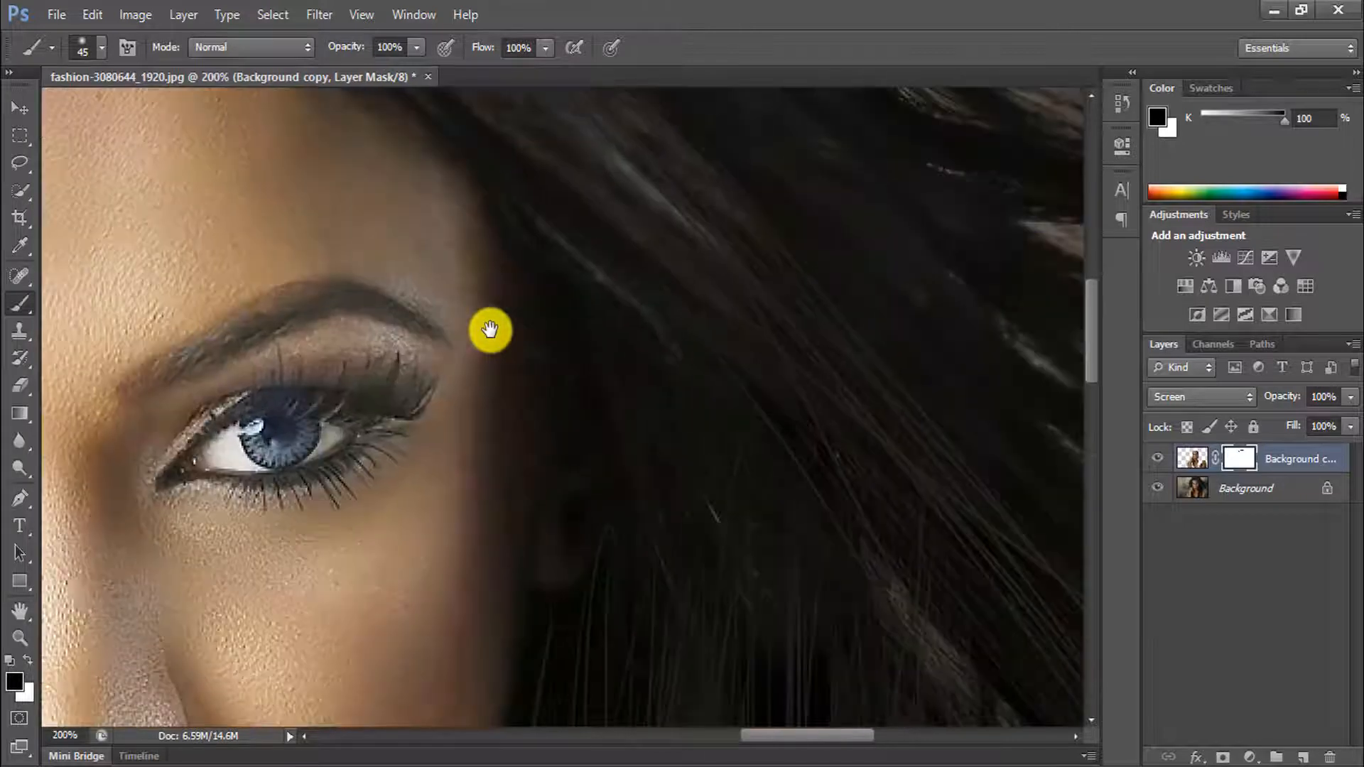
key(bracketleft)
key(bracketleft)
key(bracketleft)
key(bracketleft)
key(bracketleft)
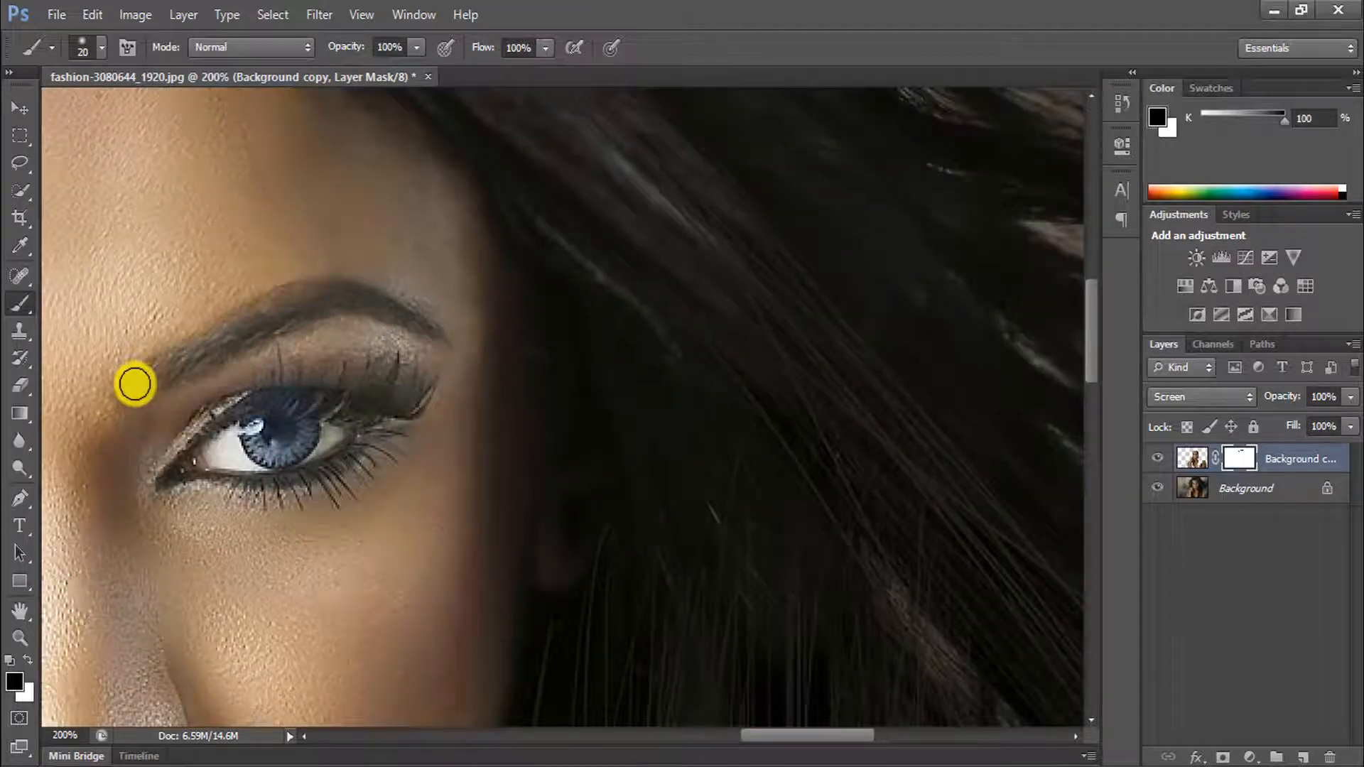
mouse_move(134, 385)
mouse_down()
mouse_move(220, 326)
mouse_move(320, 295)
mouse_move(420, 317)
mouse_move(428, 343)
mouse_up()
mouse_move(208, 411)
mouse_down()
mouse_move(290, 384)
mouse_move(255, 383)
mouse_move(253, 431)
mouse_move(295, 450)
mouse_move(312, 442)
mouse_move(301, 425)
mouse_move(278, 446)
mouse_move(263, 430)
mouse_move(302, 461)
mouse_move(224, 499)
mouse_move(256, 475)
mouse_move(242, 478)
mouse_move(301, 478)
mouse_move(370, 426)
mouse_up()
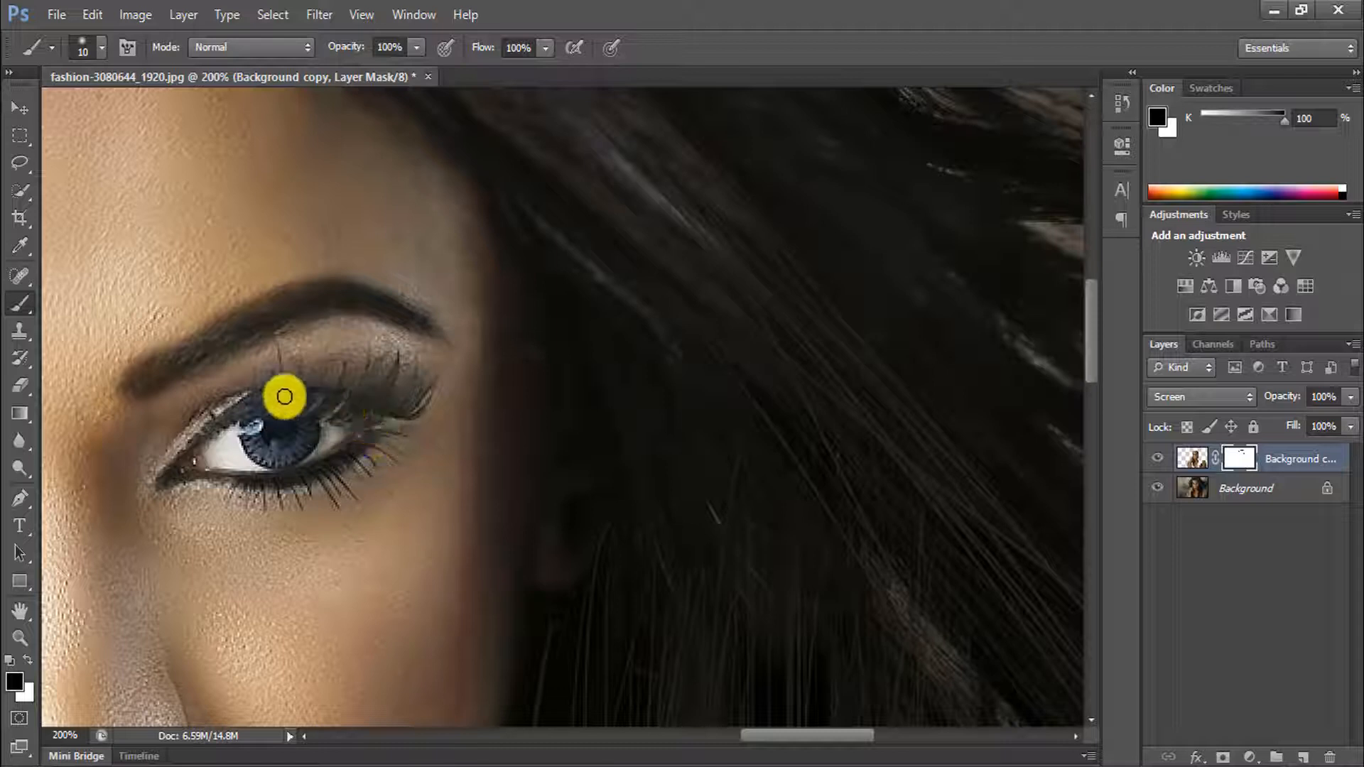
mouse_move(285, 397)
mouse_down()
mouse_move(212, 409)
mouse_move(143, 470)
mouse_move(176, 477)
mouse_move(166, 473)
mouse_move(249, 406)
mouse_move(368, 390)
mouse_up()
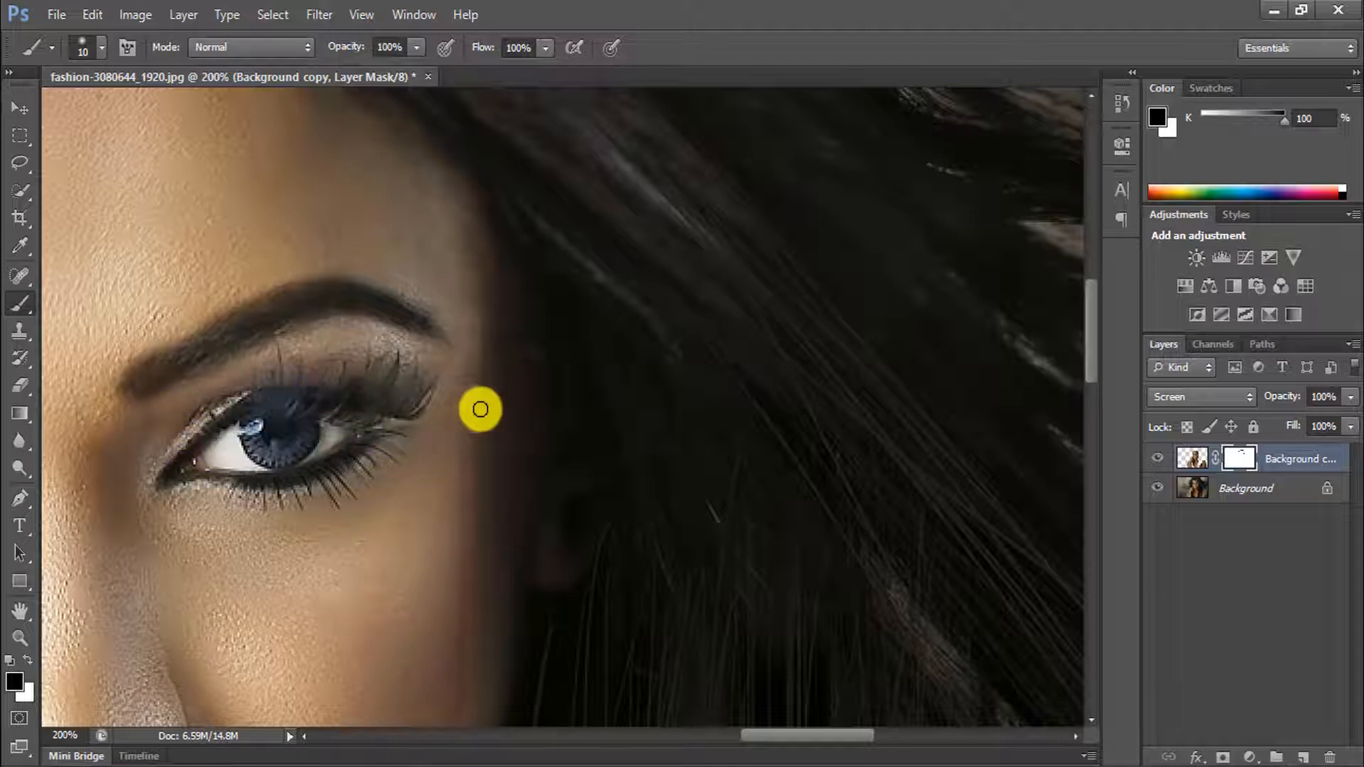
Mask out the brightening on the woman's right eye and lash lines with the 10 px black brush
scroll(480, 410, down, 4)
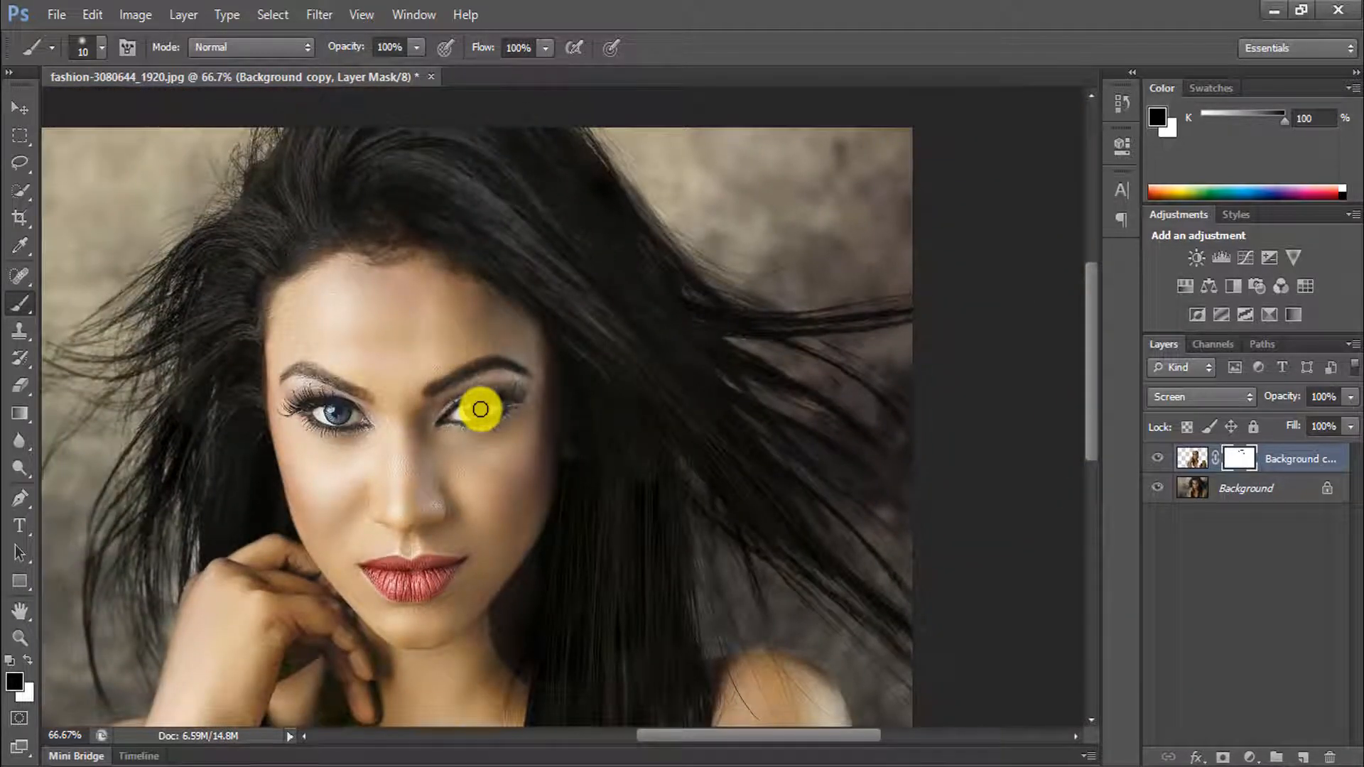
scroll(481, 409, up, 4)
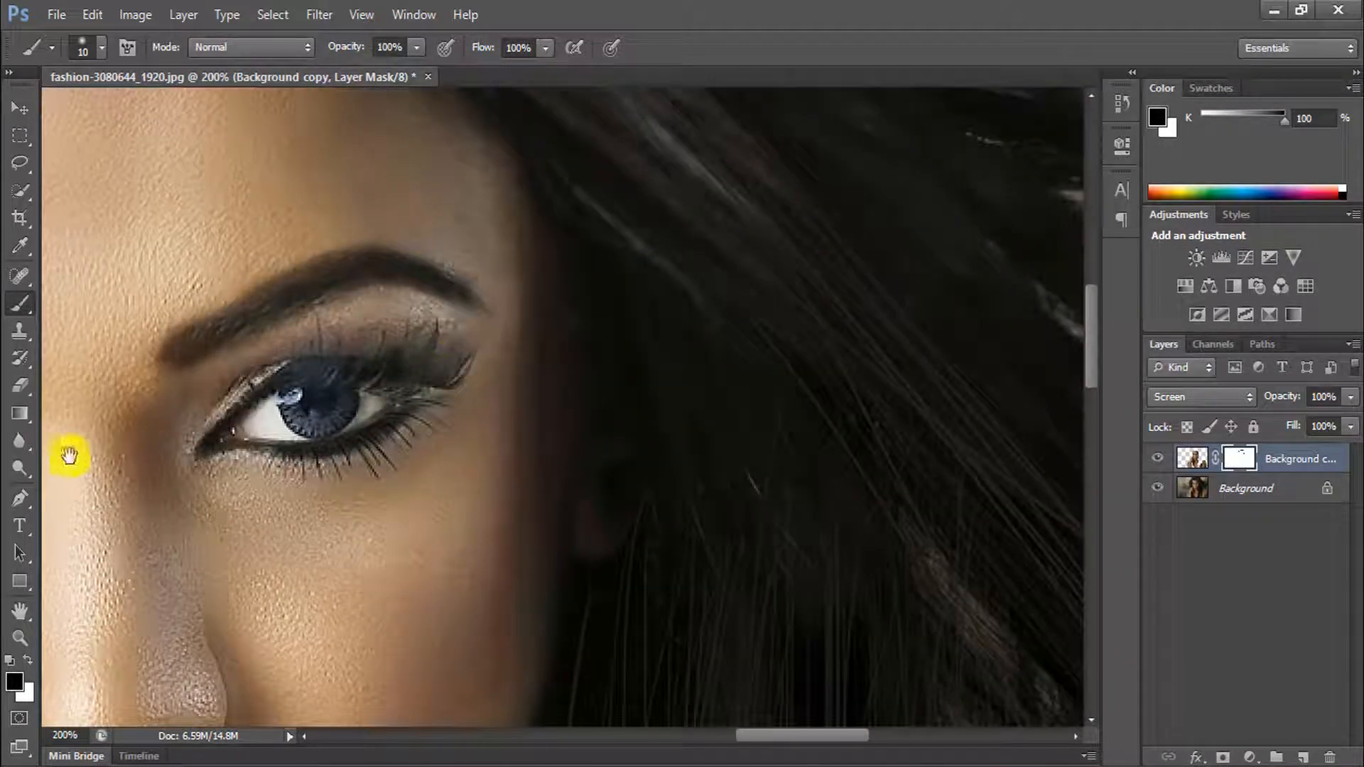
drag(66, 457, 481, 432)
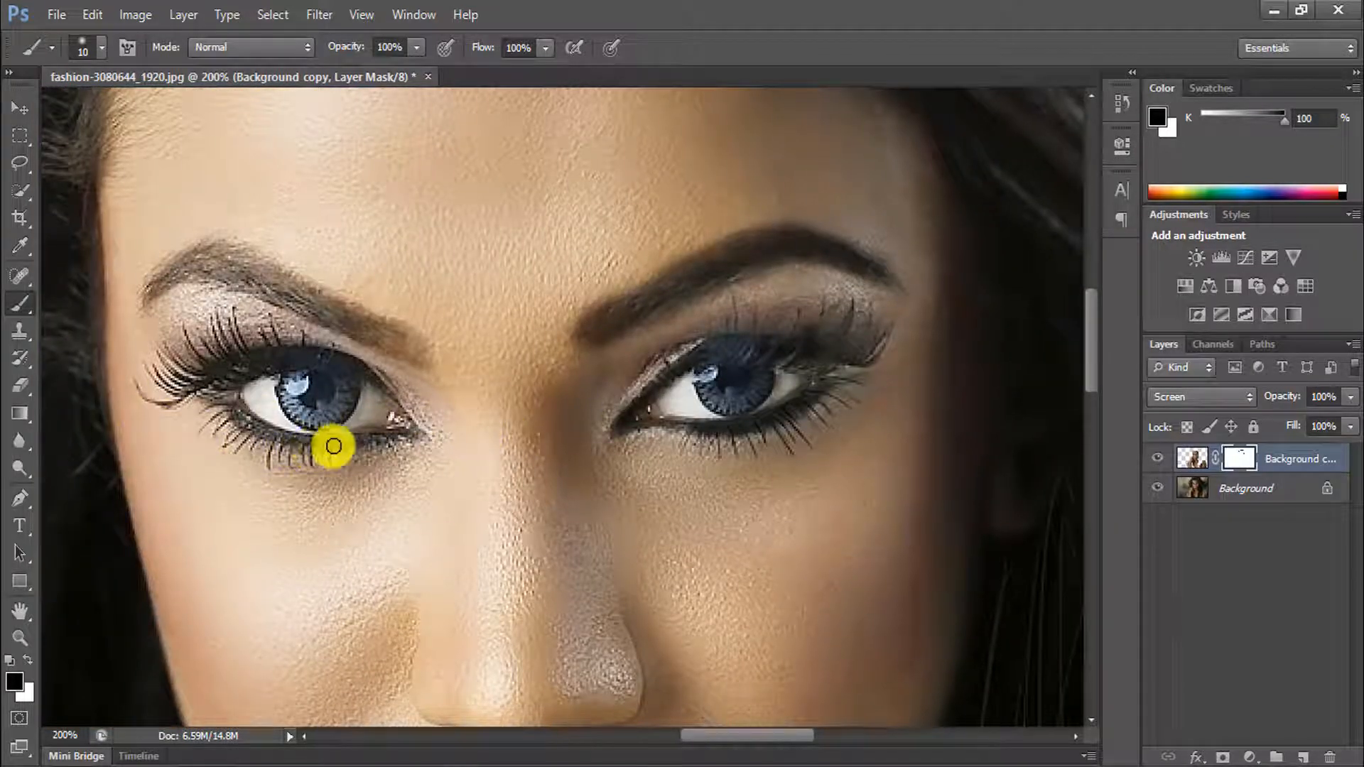
mouse_move(335, 447)
mouse_down()
mouse_move(346, 436)
mouse_move(254, 429)
mouse_move(227, 408)
mouse_move(343, 392)
mouse_move(302, 412)
mouse_up()
key(ctrl+z)
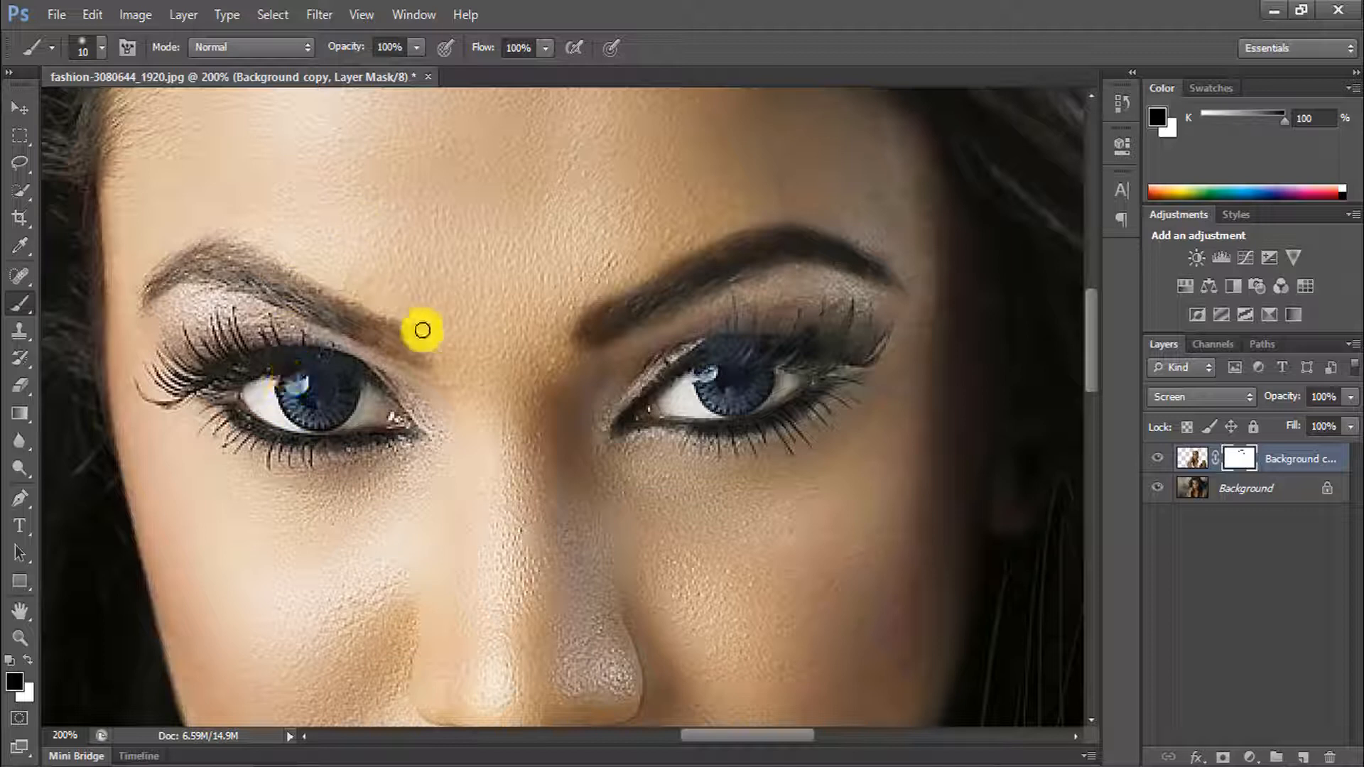
Paint black on the mask along the woman's right eyebrow with a 15 px brush
key(bracketright)
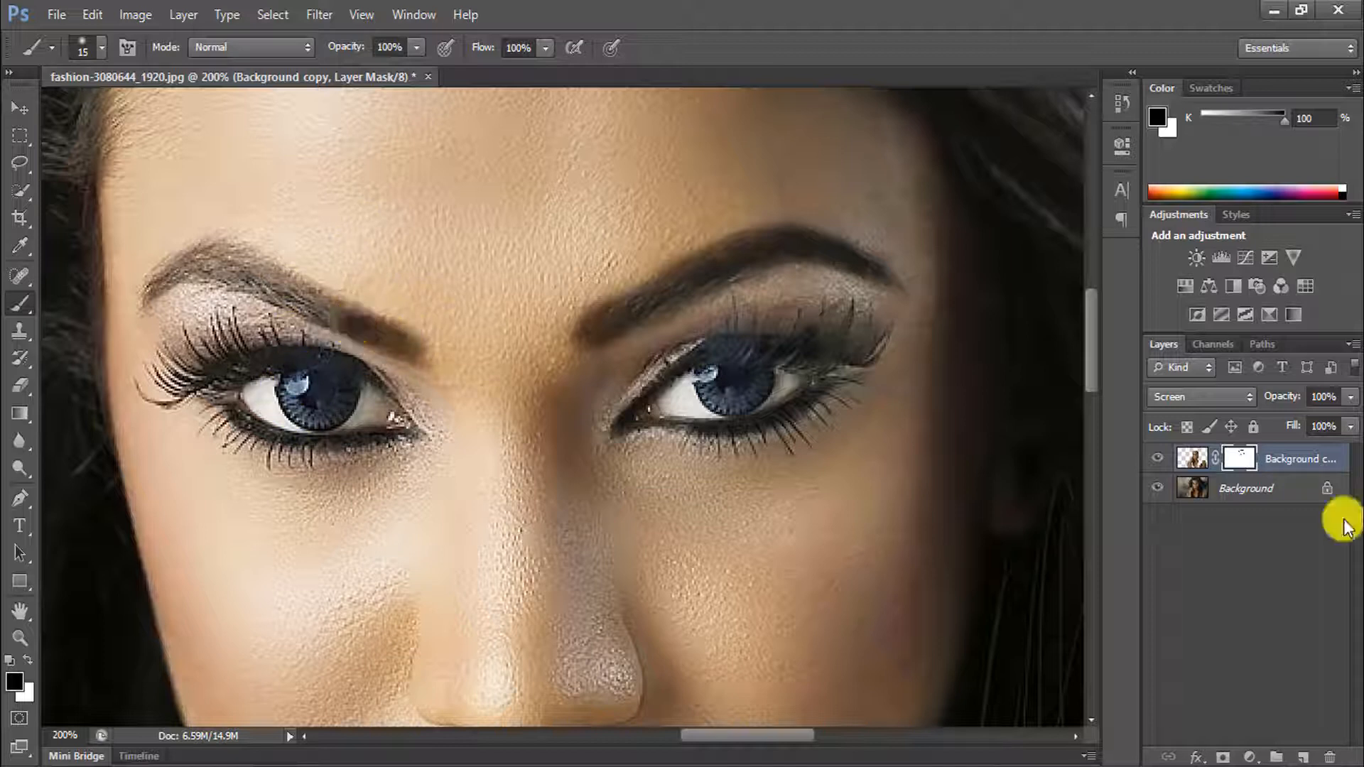
mouse_move(243, 277)
mouse_down()
mouse_move(339, 313)
mouse_move(234, 265)
mouse_move(174, 270)
mouse_up()
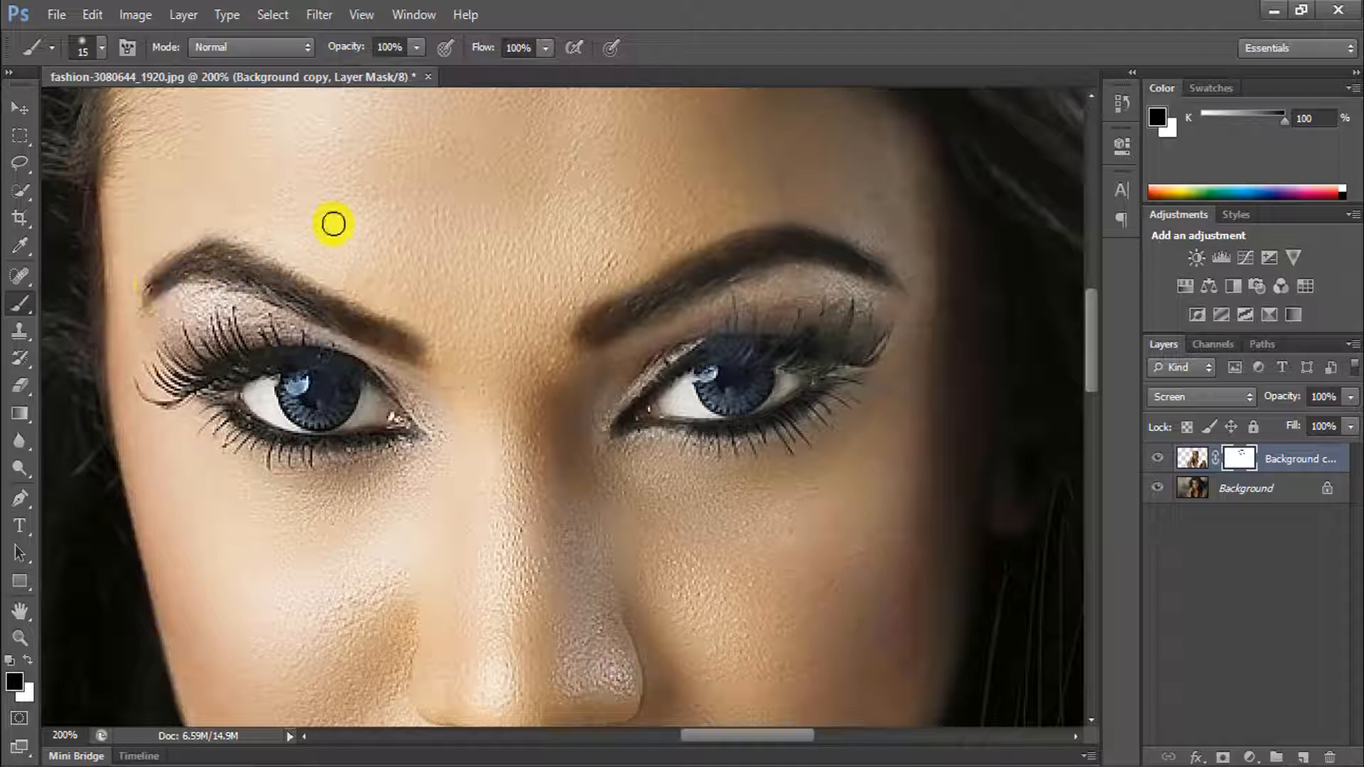
key(ctrl+minus)
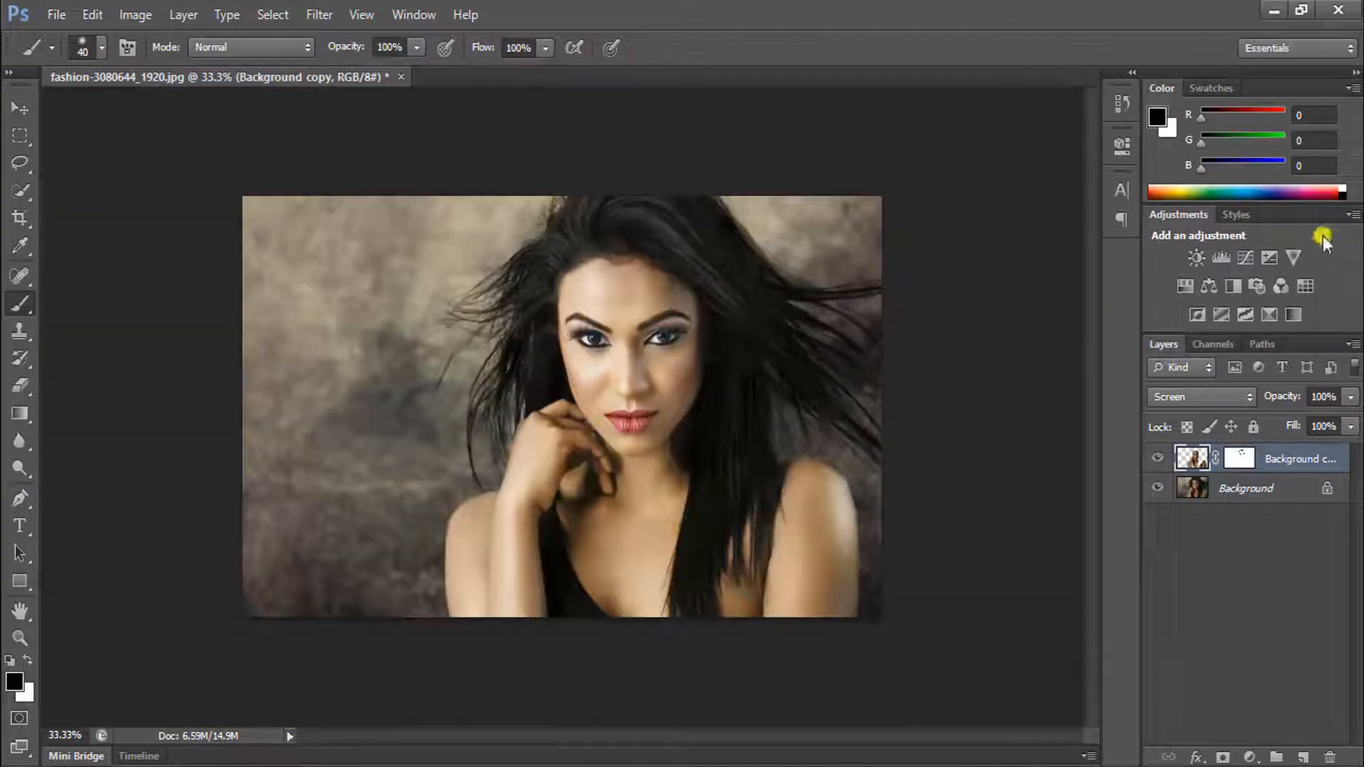
Add a Curves adjustment layer above the skin layer and raise the curve's midpoint slightly to brighten the image
click(1247, 258)
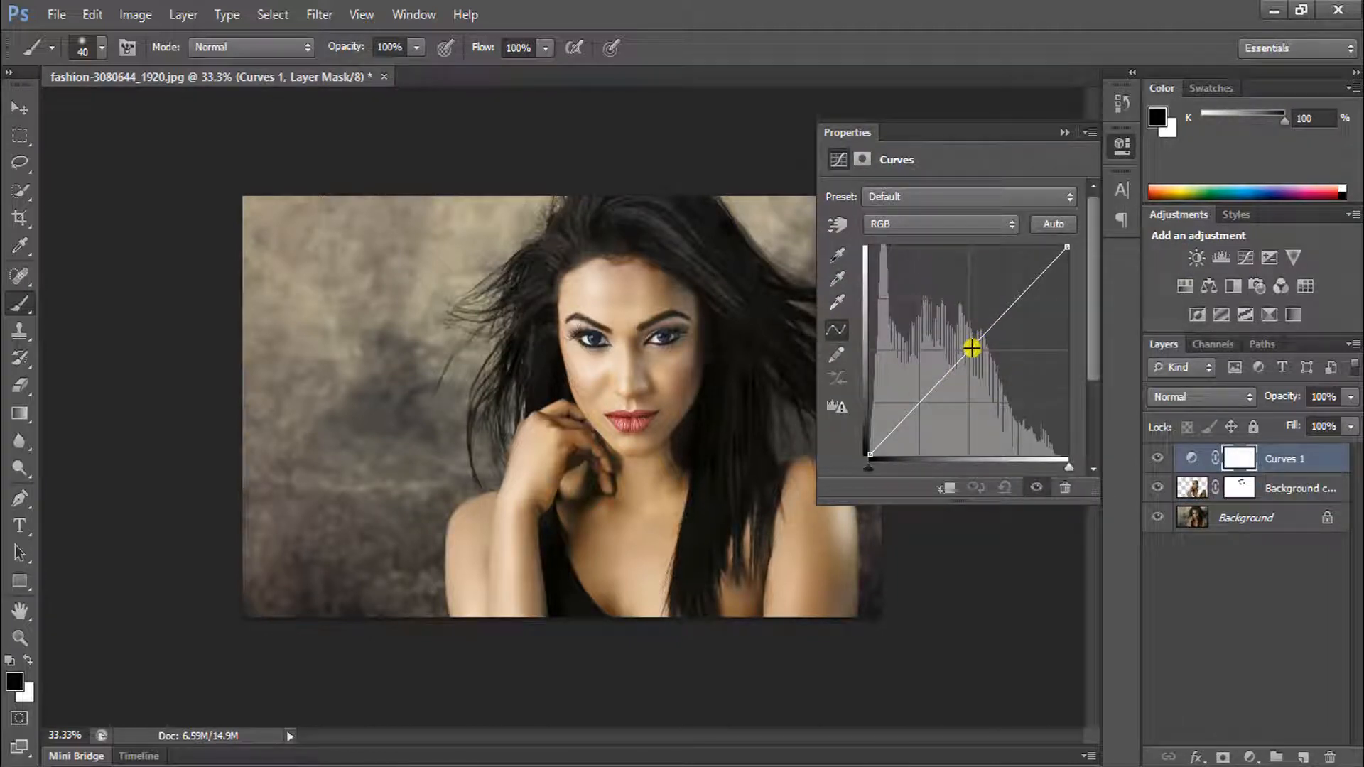
drag(973, 345, 964, 343)
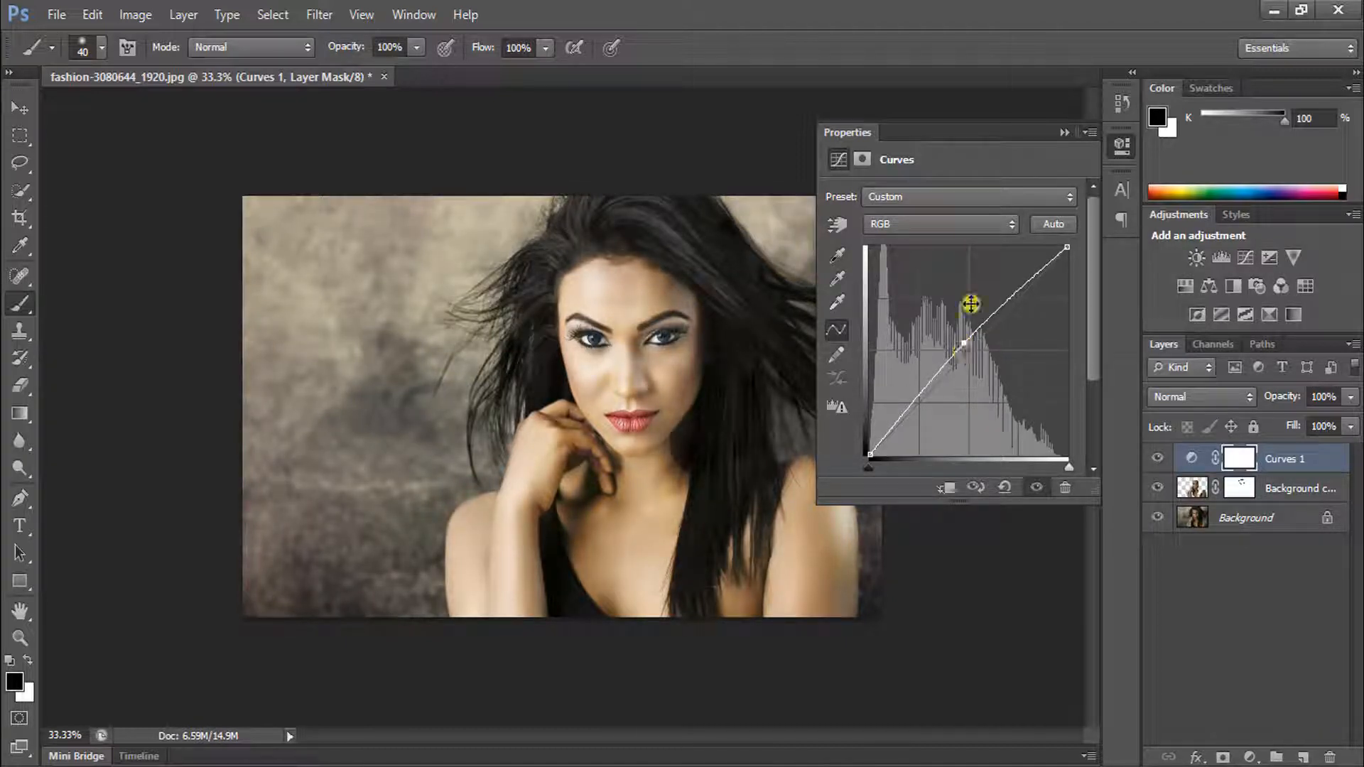
click(1067, 132)
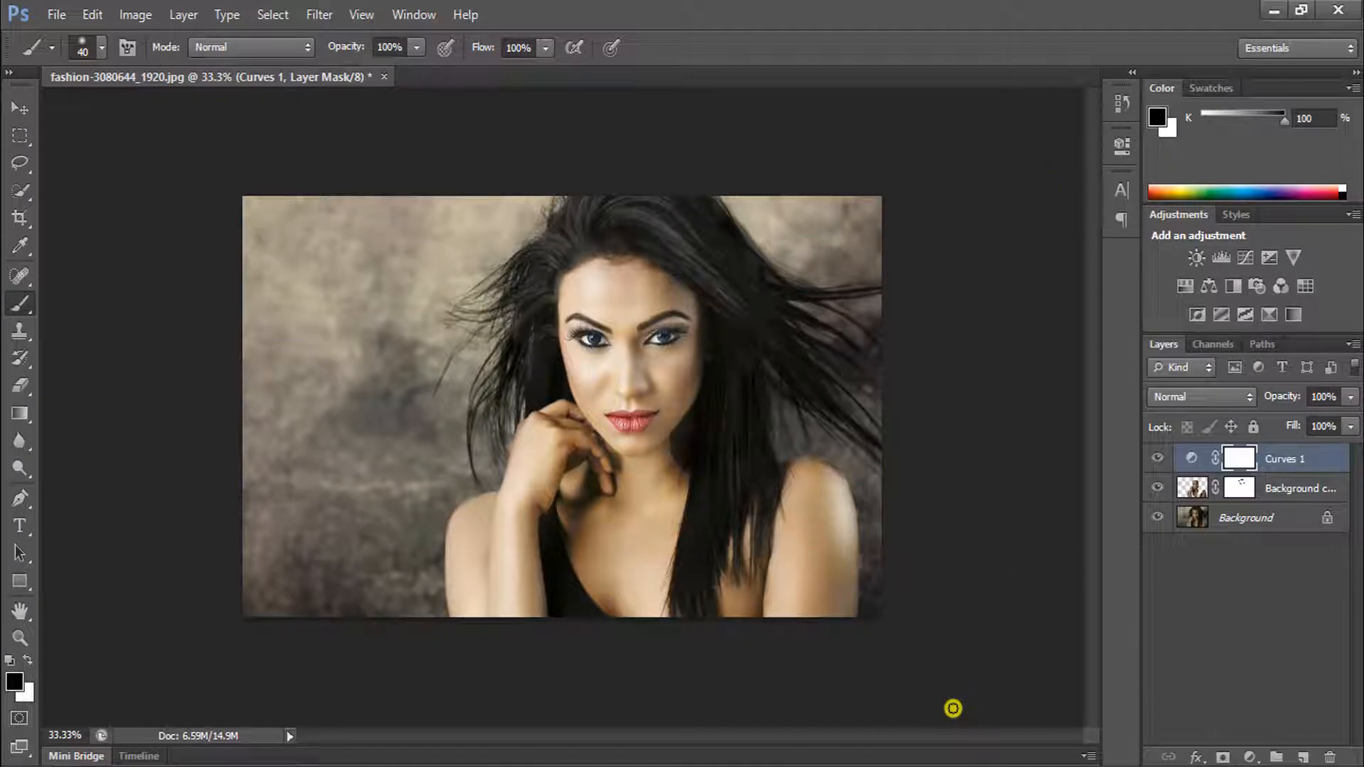
Group the Curves and skin layers, and toggle the group's visibility to compare the portrait before and after
shift+click(1275, 487)
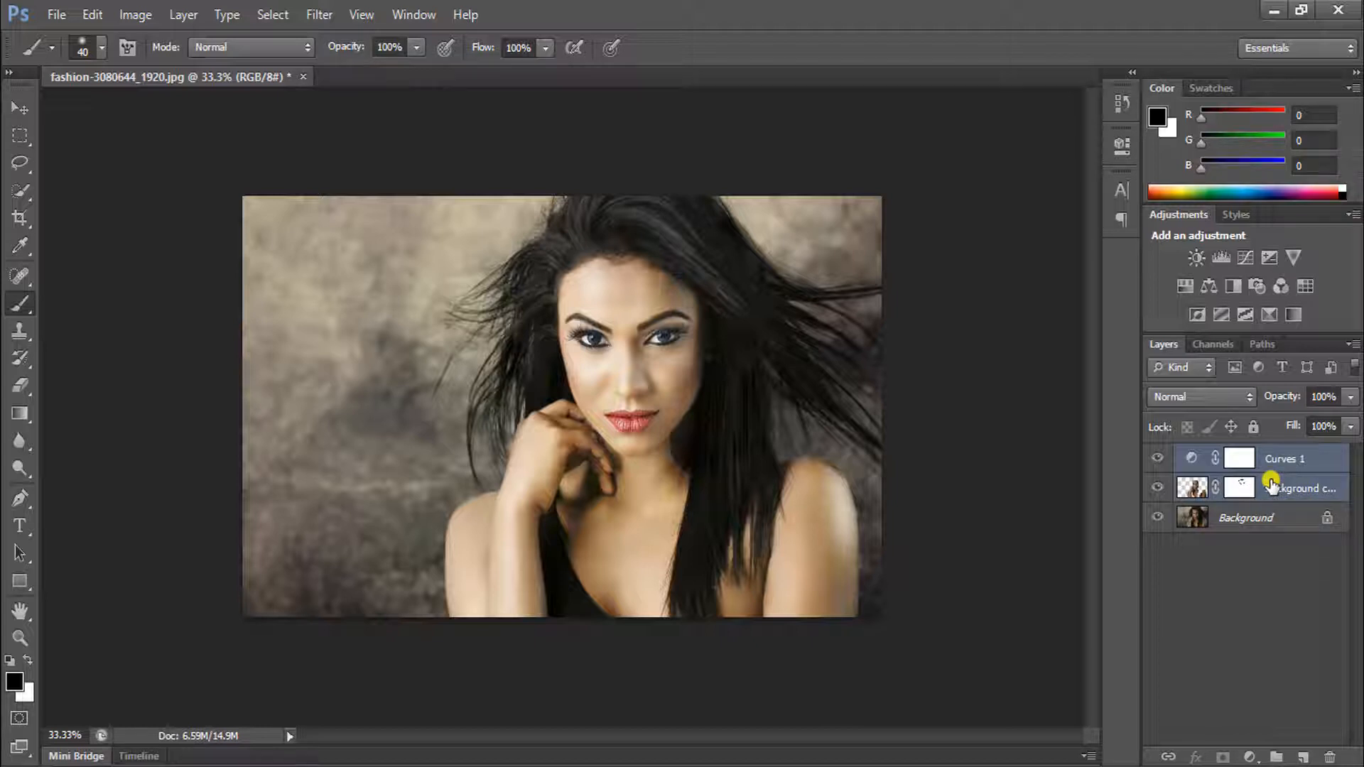
key(ctrl+g)
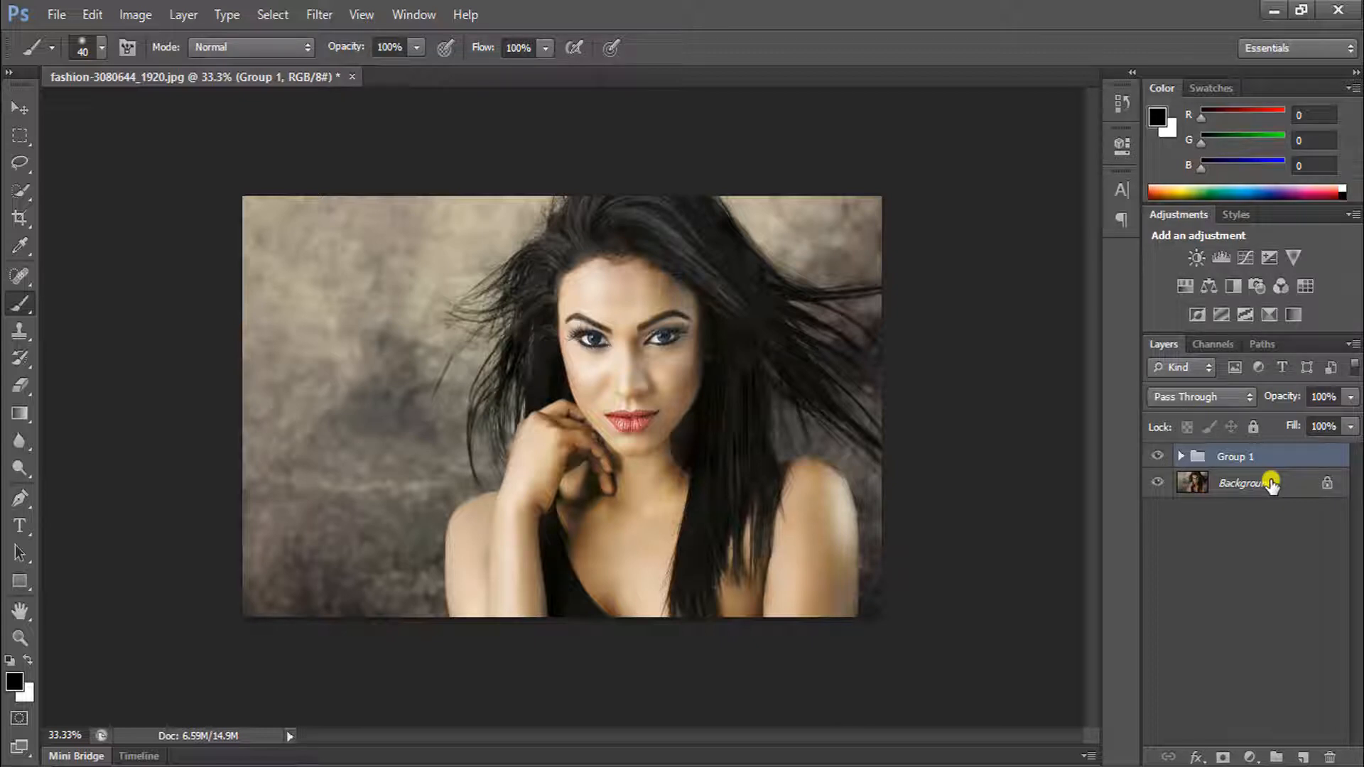
click(1158, 460)
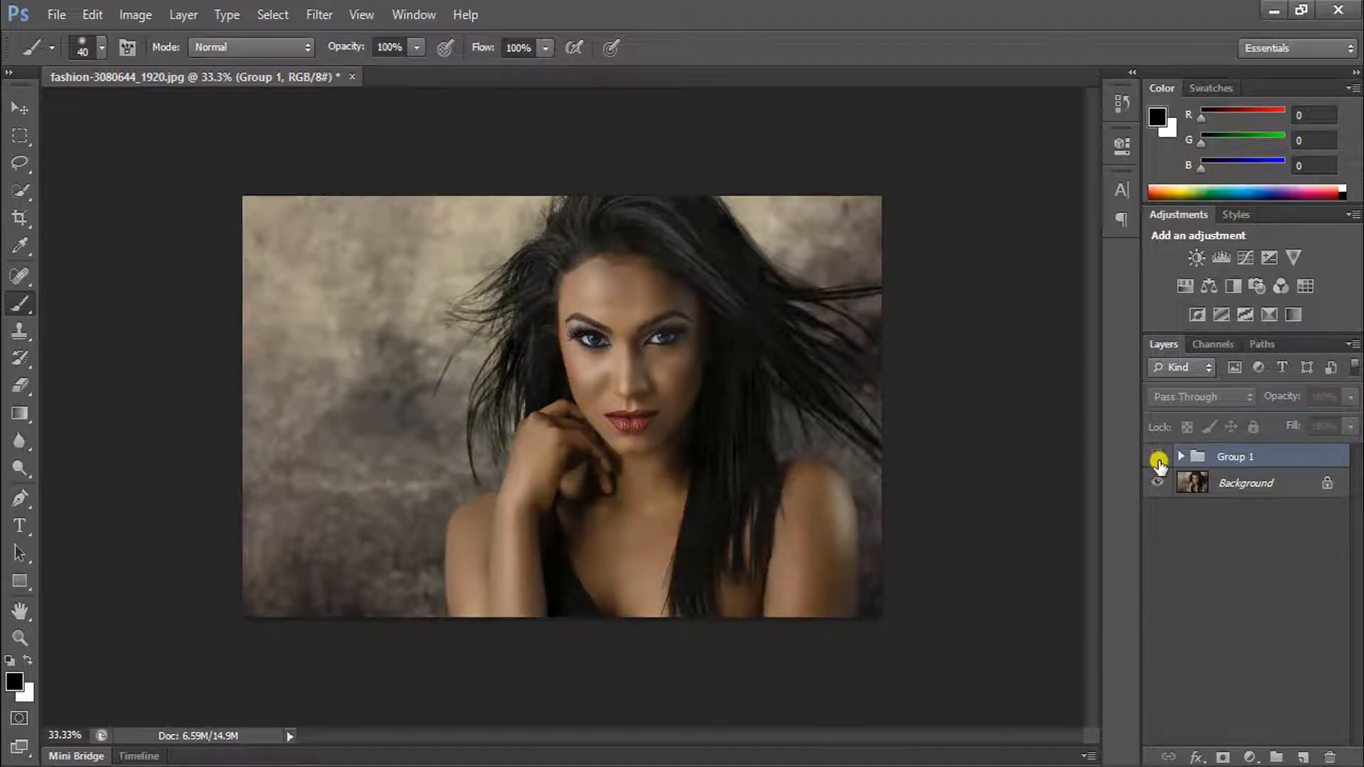
click(1159, 461)
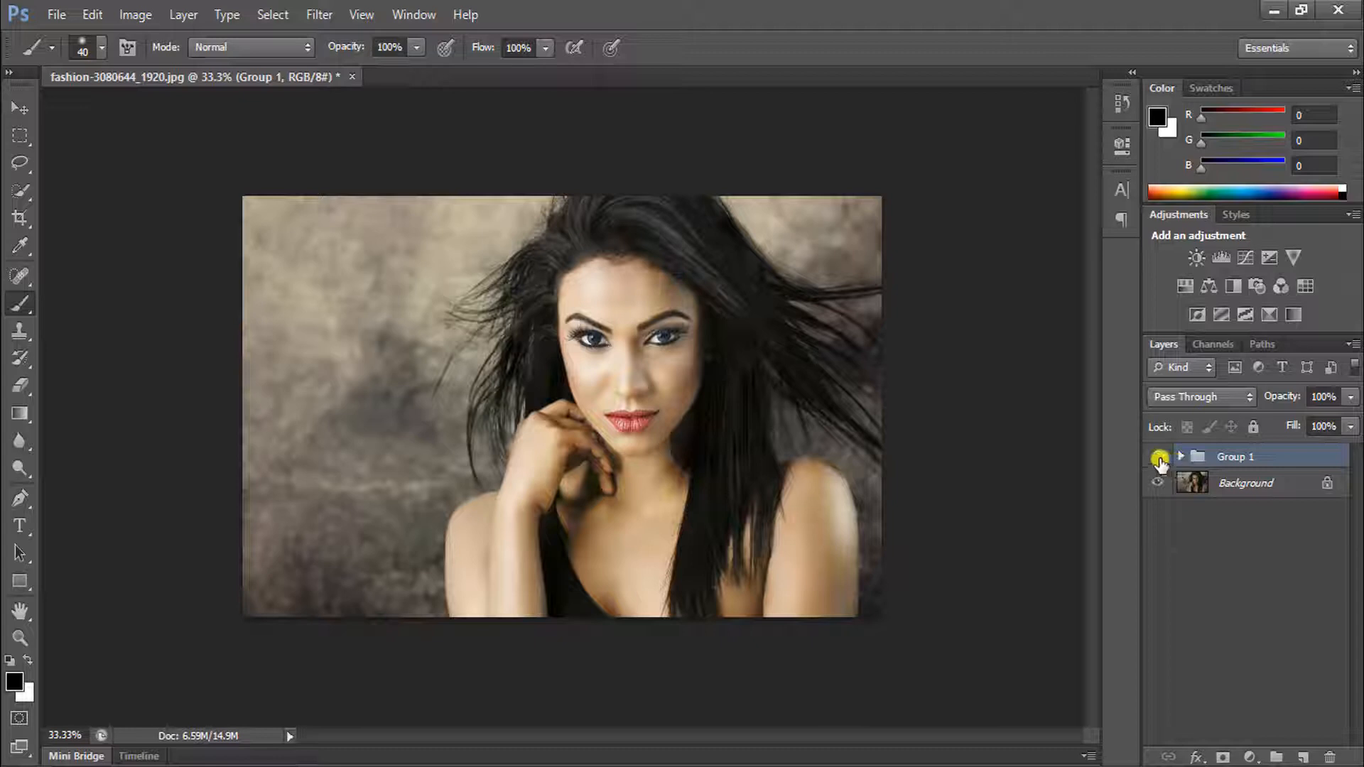
click(1157, 459)
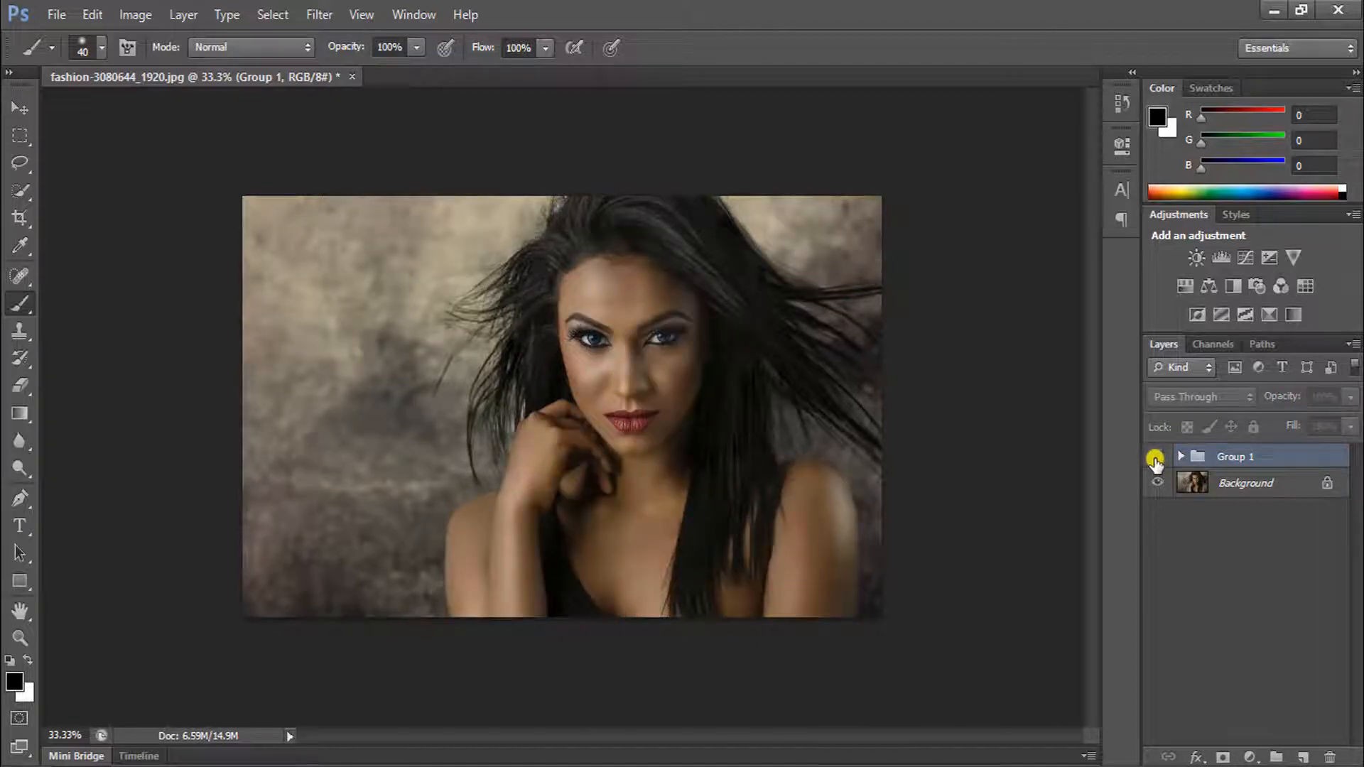
click(1157, 459)
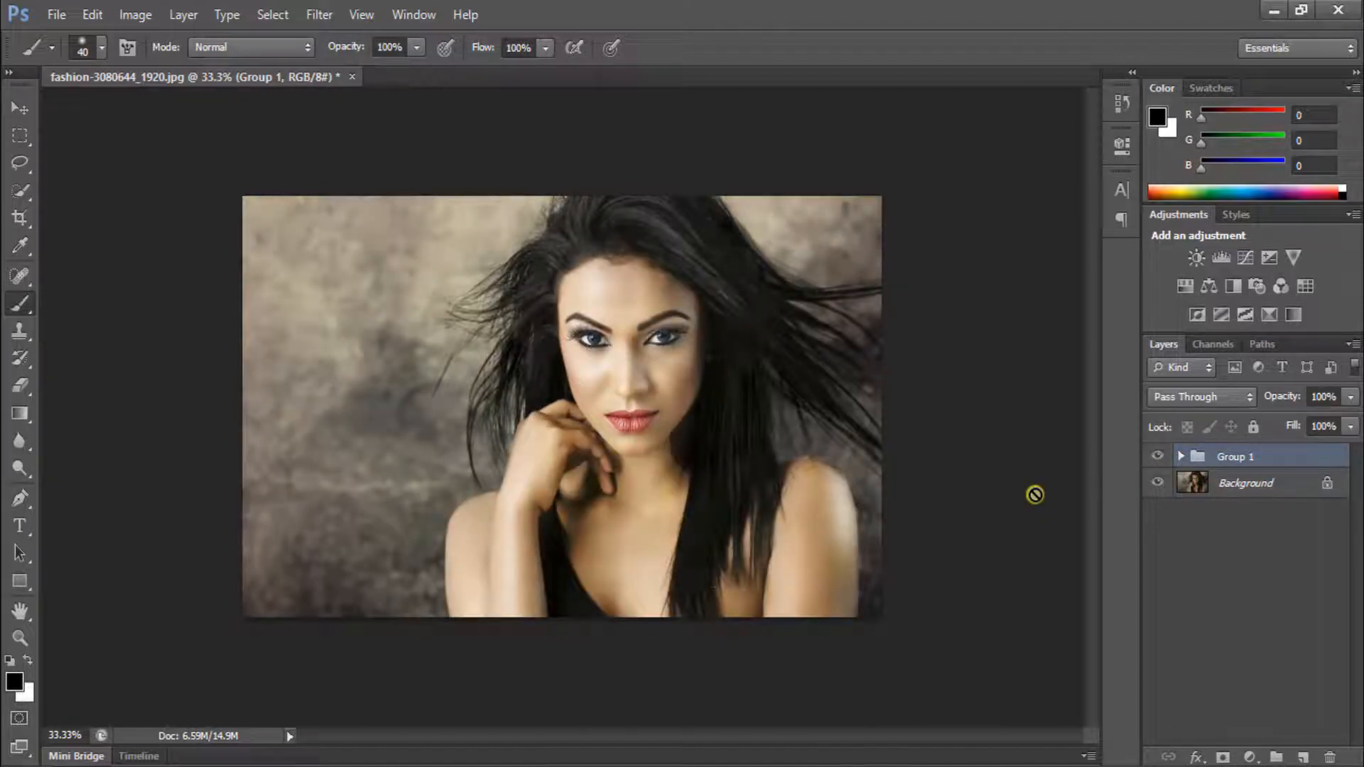